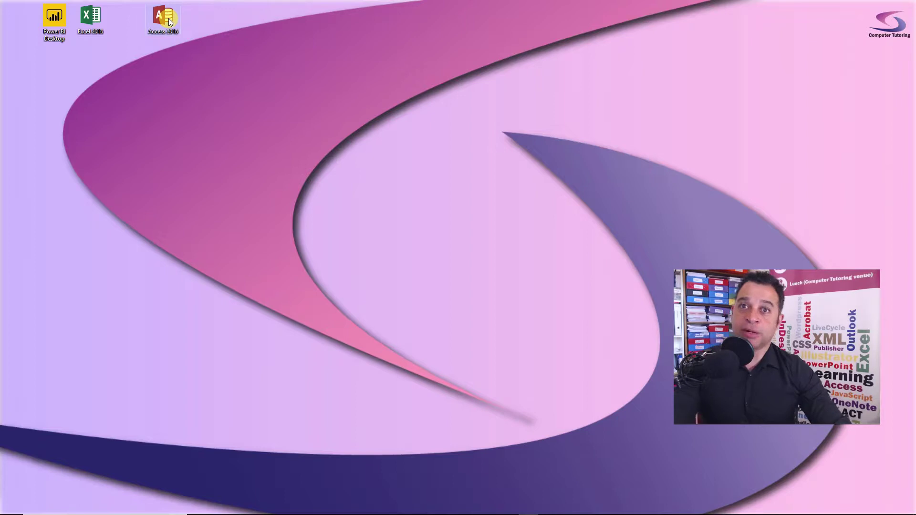
Start Access and open the recent database customer_orders.accdb
double_click(168, 18)
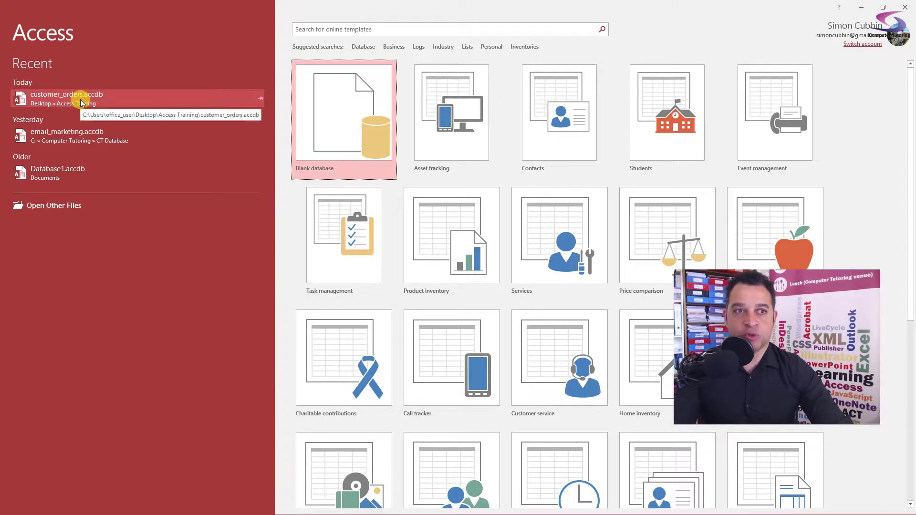
click(55, 94)
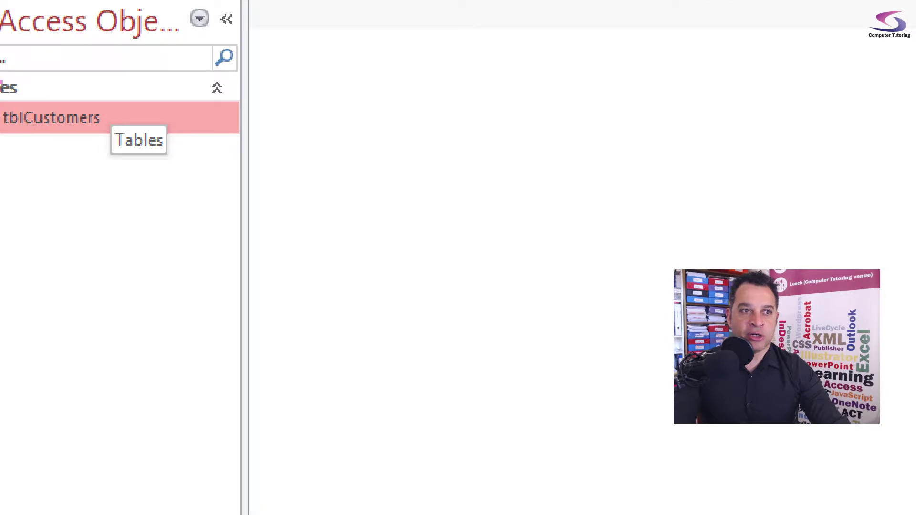
Open the tblCustomers table to look over its fields and record, and close it again
drag(111, 92, 2, 143)
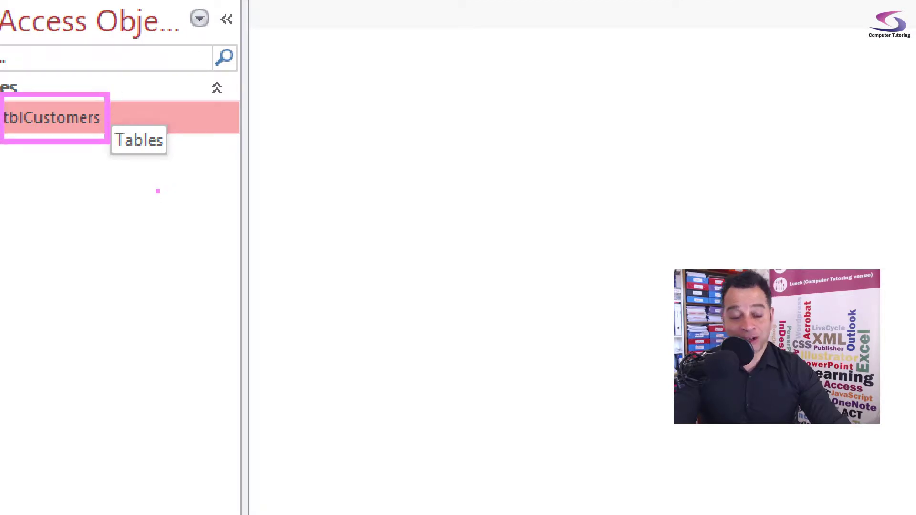
double_click(48, 118)
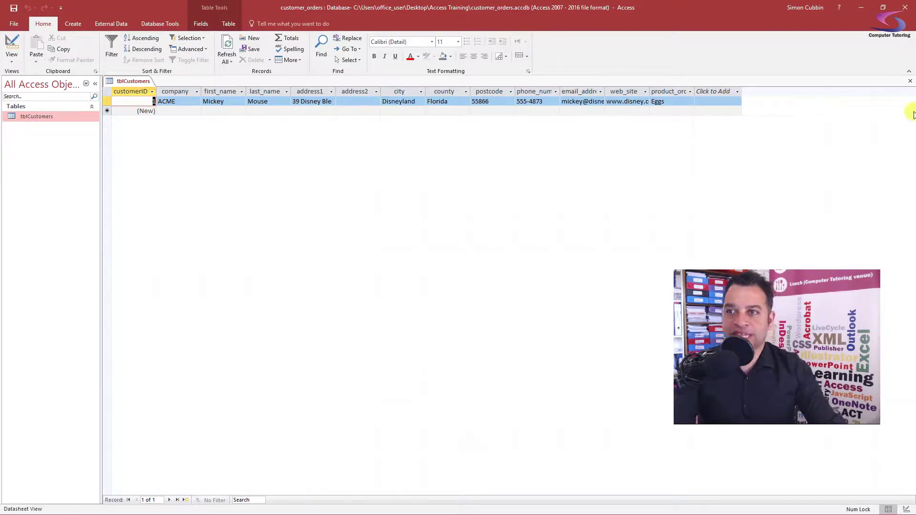
click(910, 82)
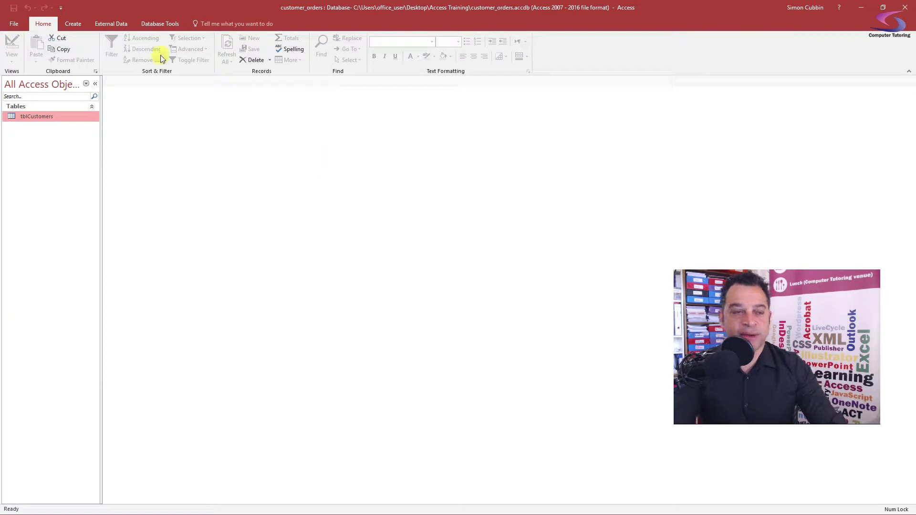
Permanently delete the product_ordered field from the design of tblCustomers, then save and close the table
right_click(39, 116)
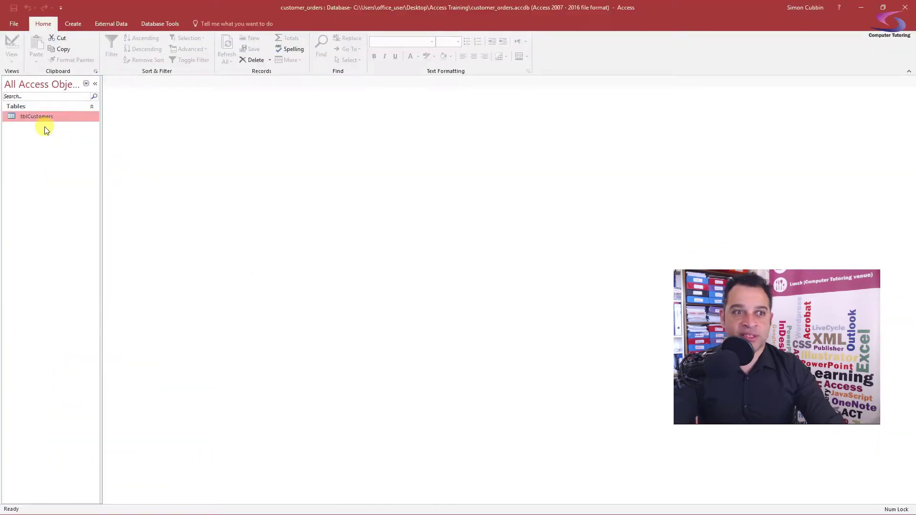
right_click(41, 123)
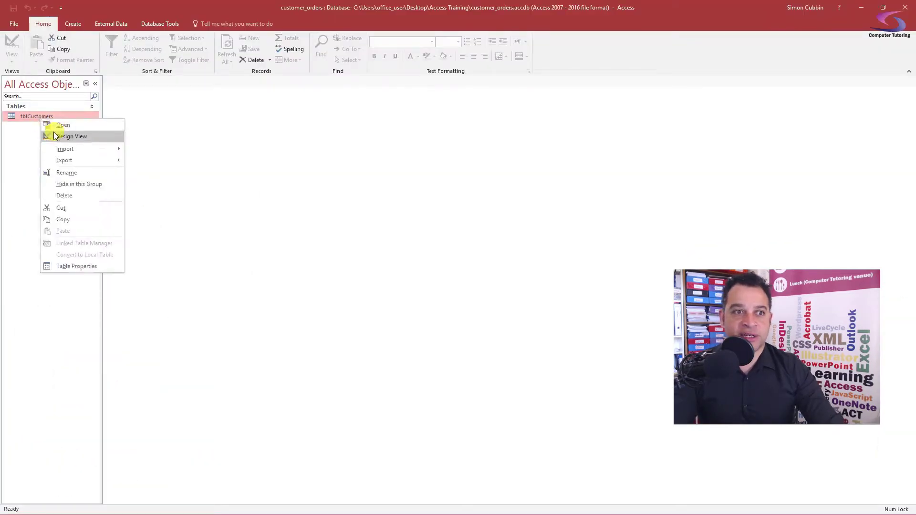
click(54, 135)
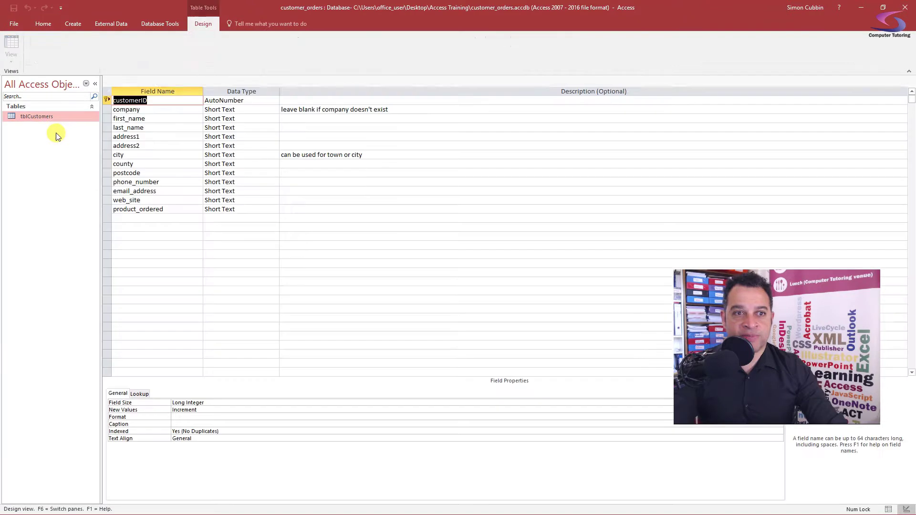
right_click(124, 209)
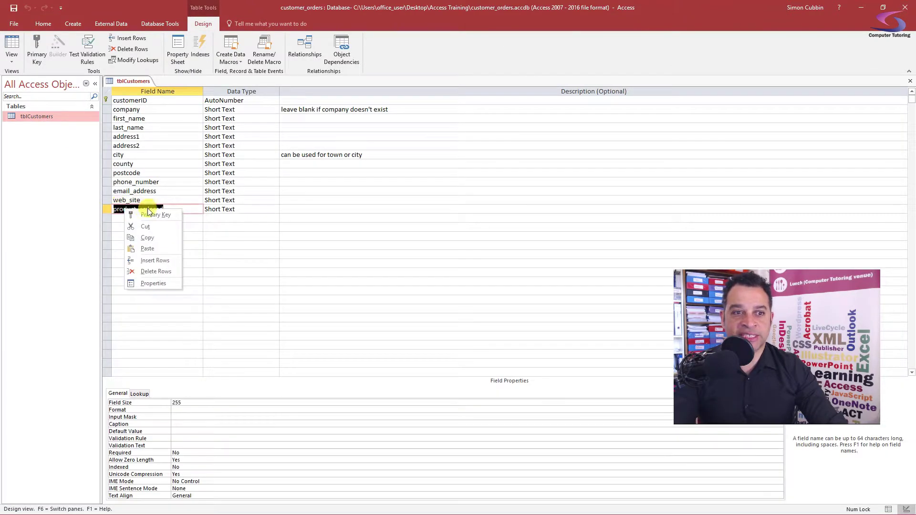
click(159, 273)
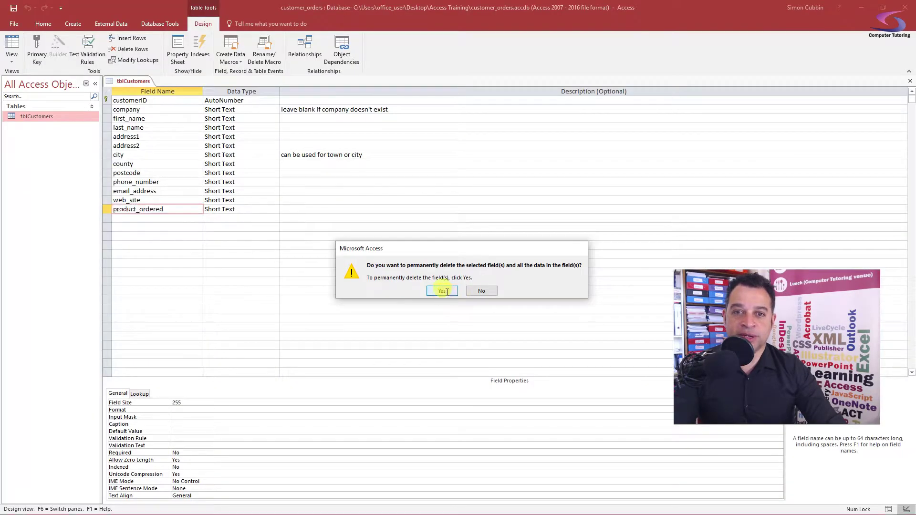
click(400, 270)
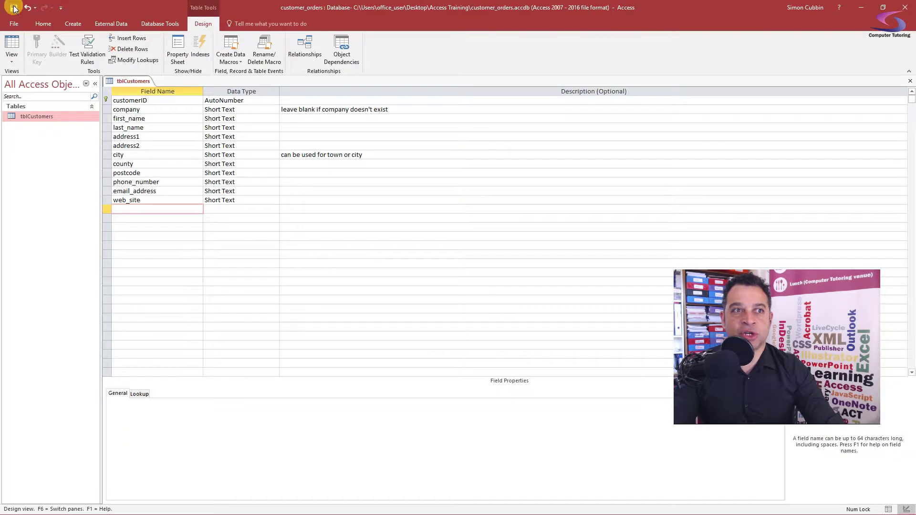
click(15, 8)
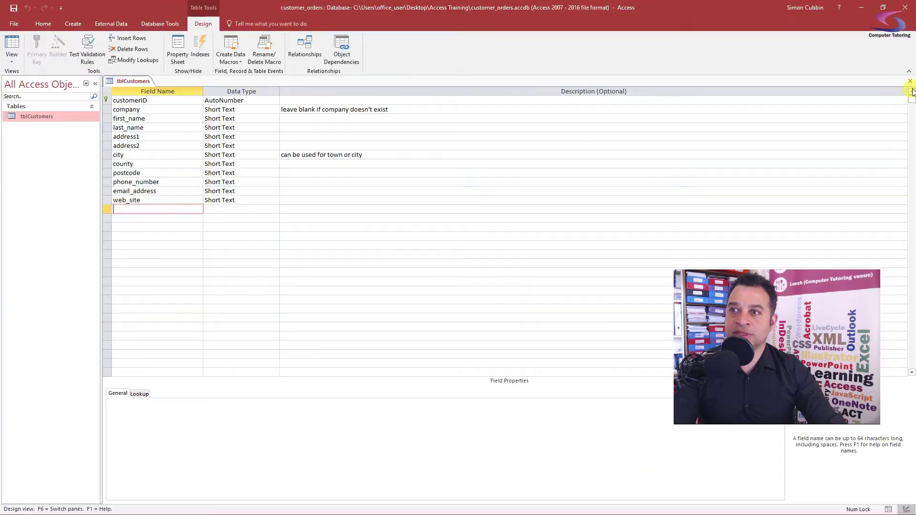
click(899, 65)
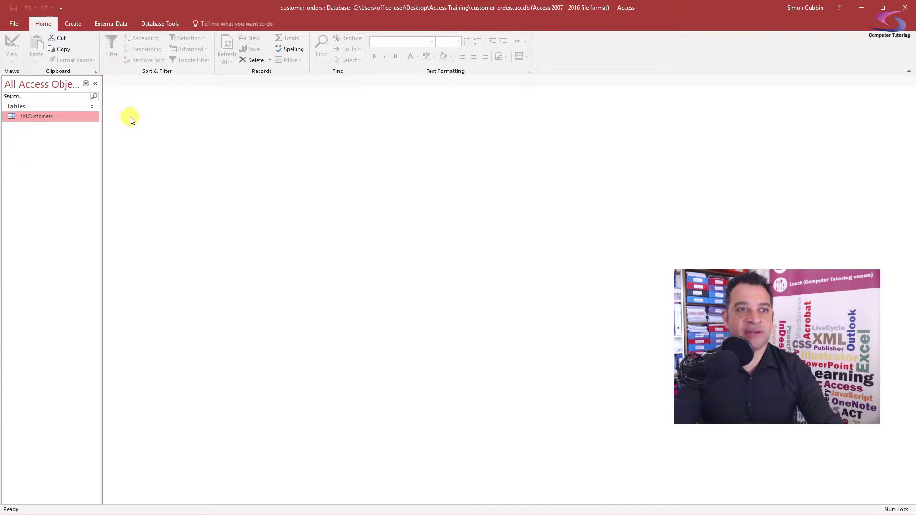
Create a new table in Design View with a first field named orderID of data type AutoNumber
click(71, 24)
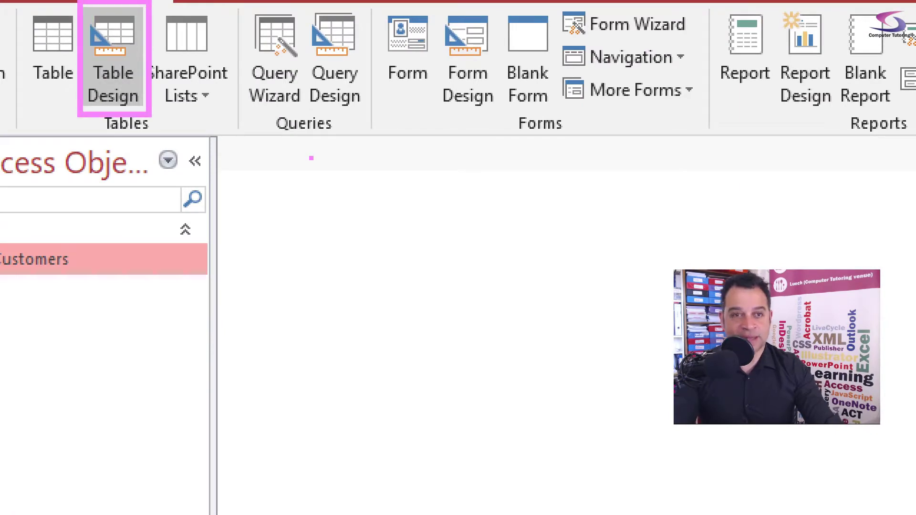
click(114, 57)
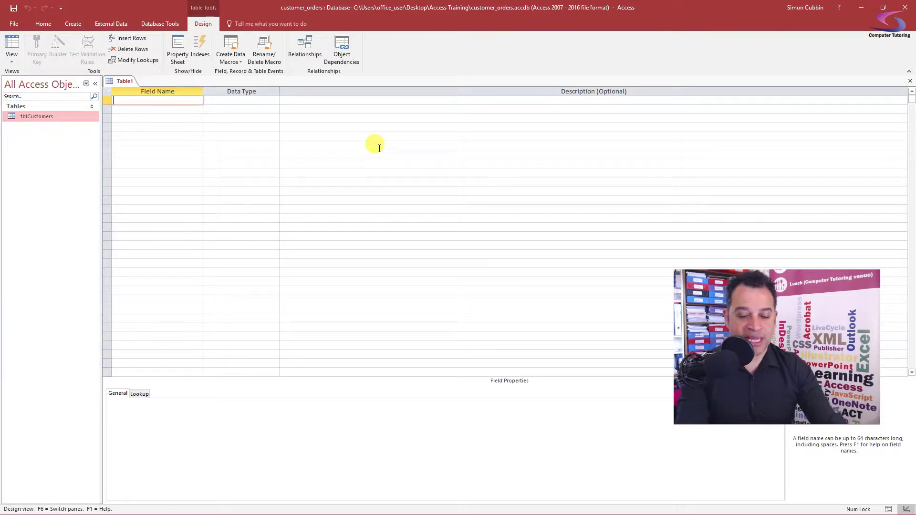
text(orderID)
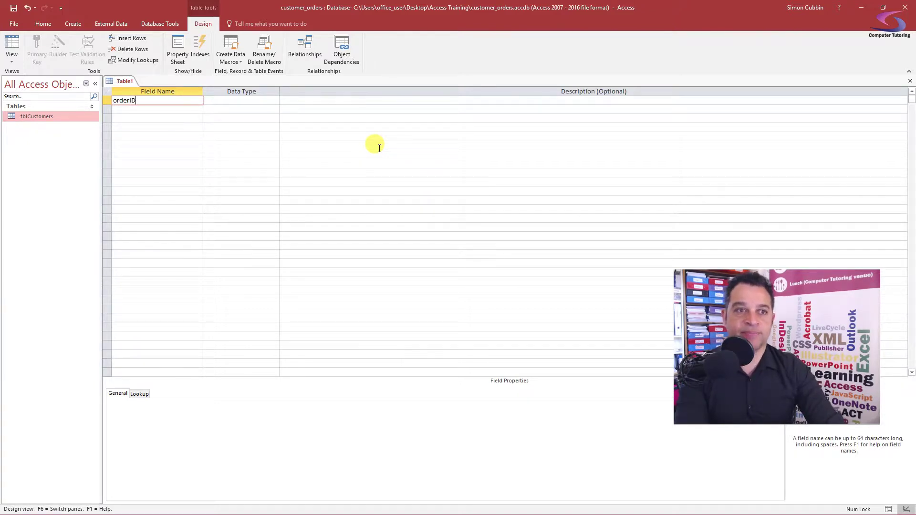
key(Tab)
text(a)
Give orderID the description "Automatically identifies each order" and make it the table's primary key
click(286, 100)
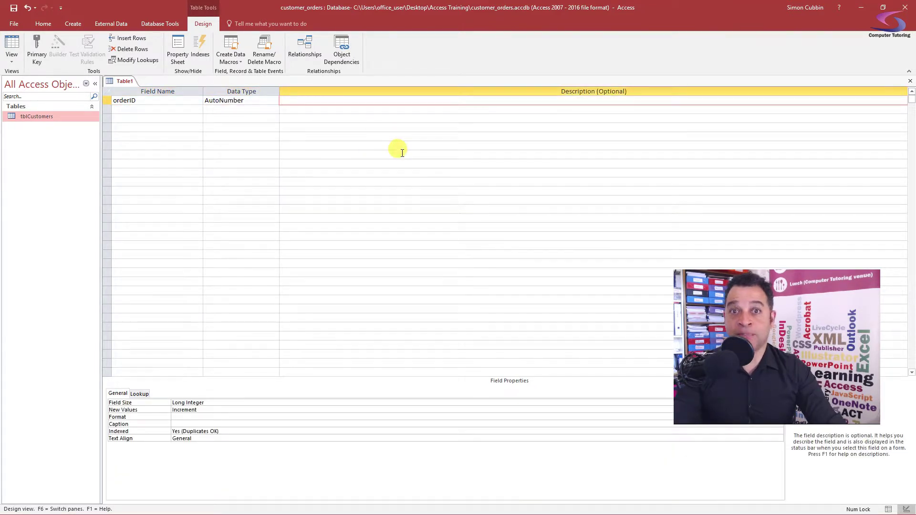
text(A)
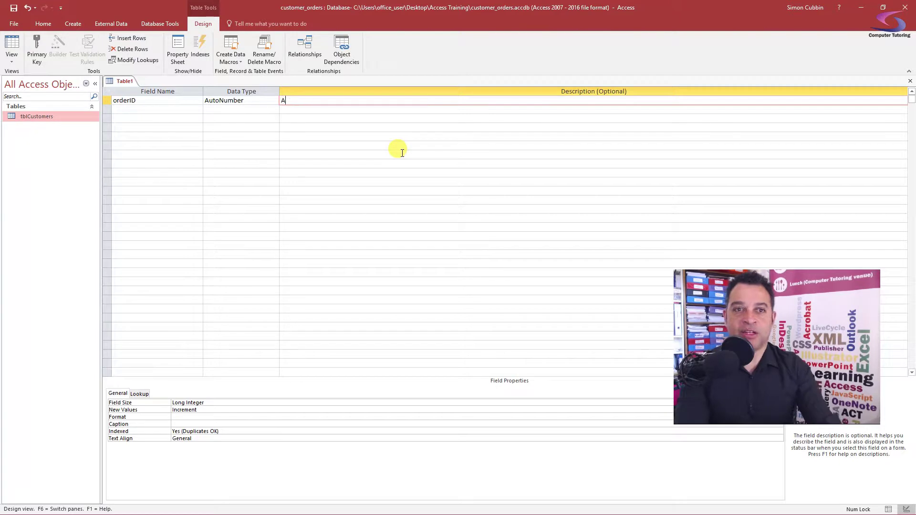
text(utomatically)
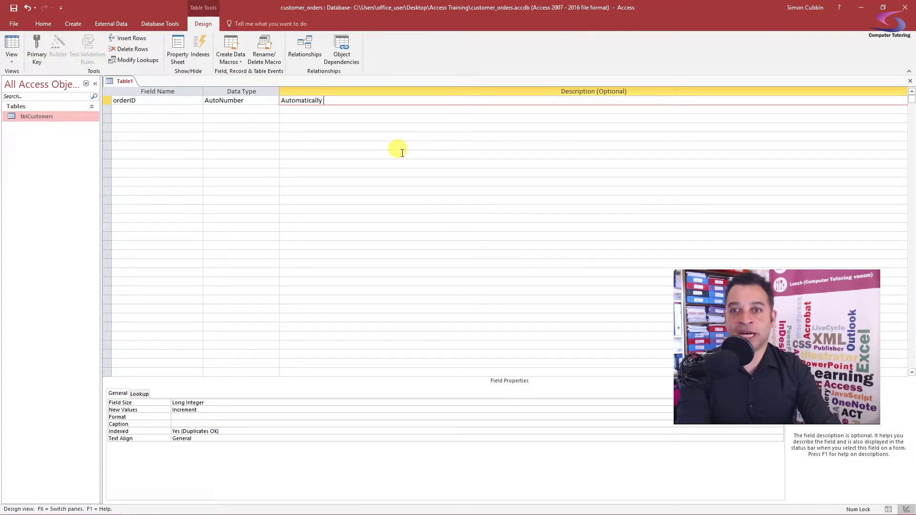
text( iden)
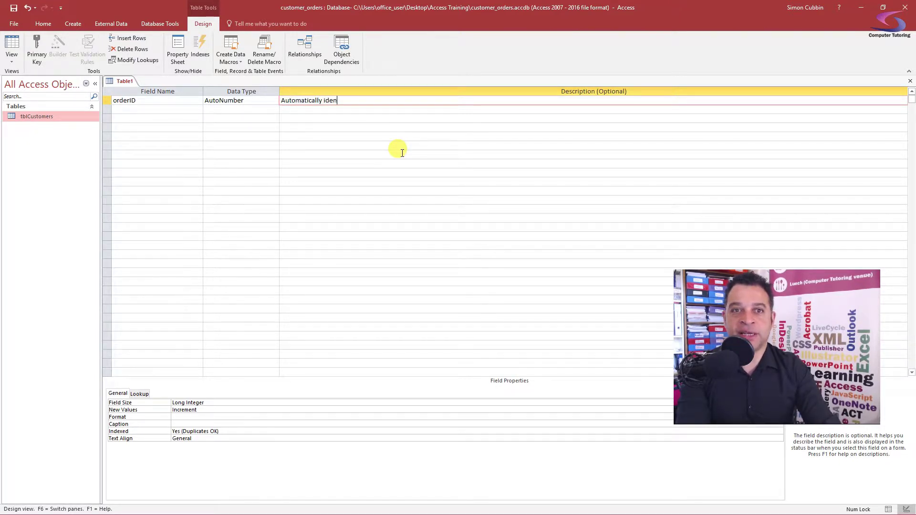
text(tif)
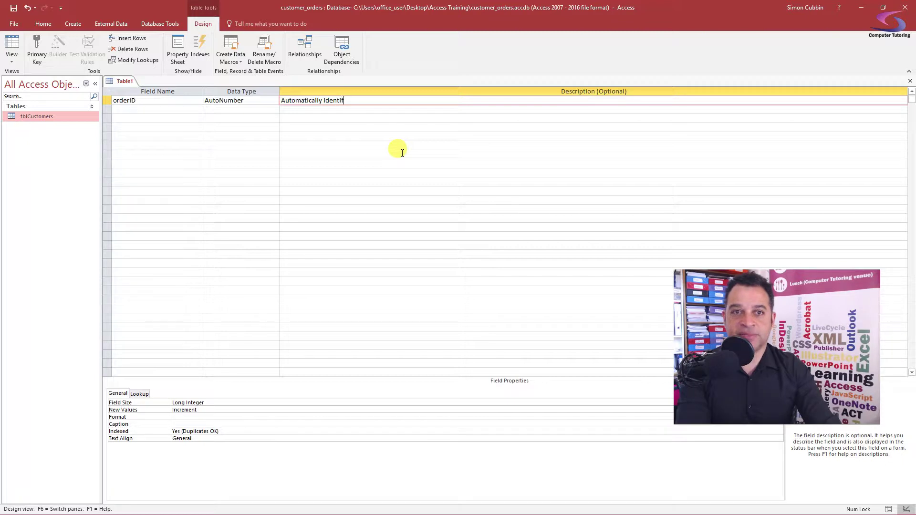
text(ies ea)
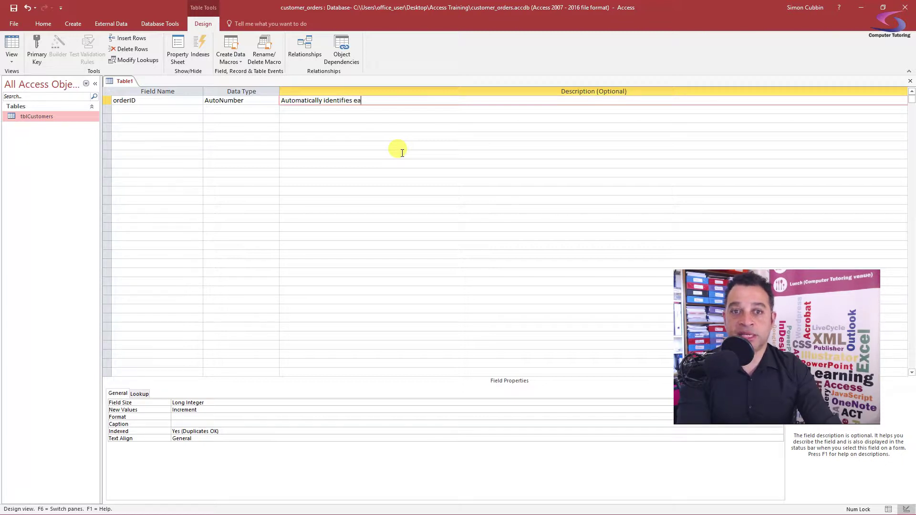
text(ch order)
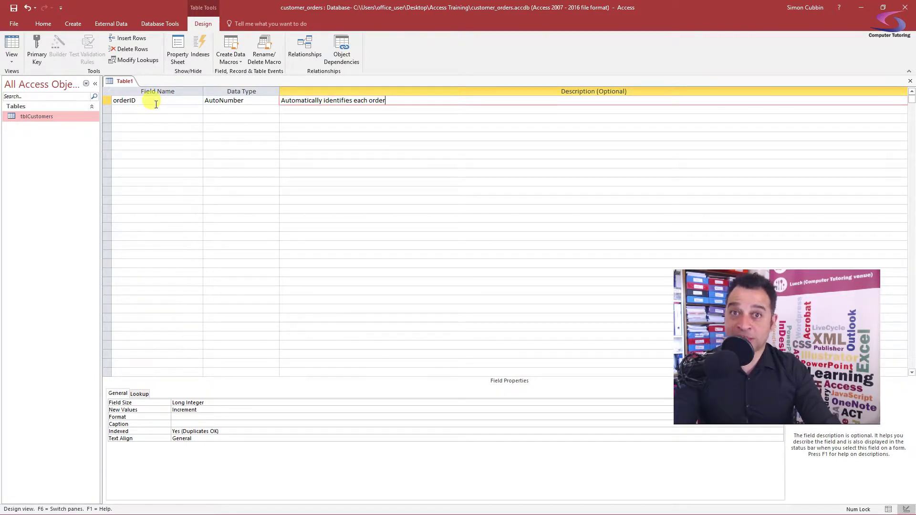
right_click(113, 101)
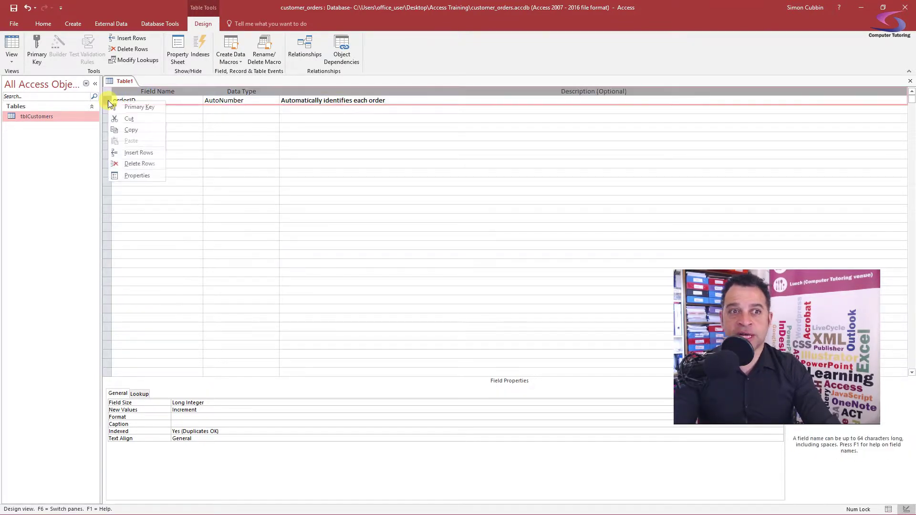
click(141, 108)
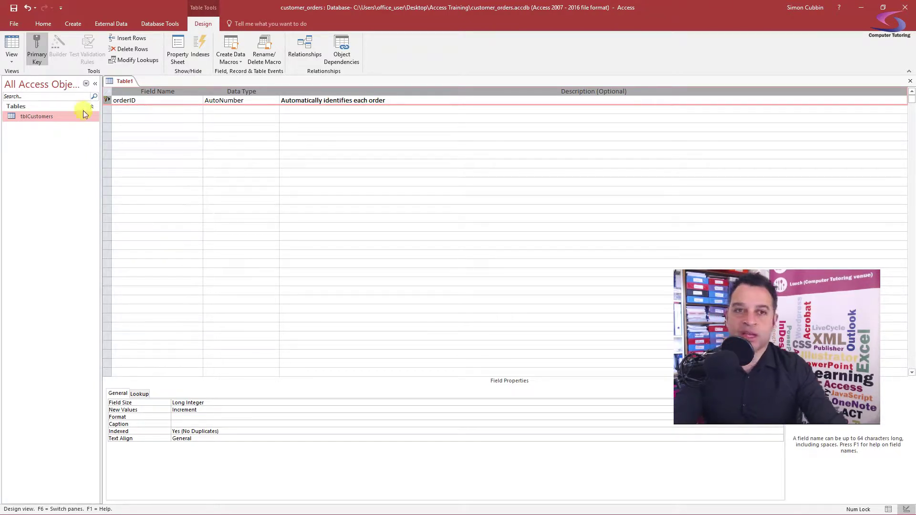
Add a second field named order_date with the Date/Time data type and leave its description blank
click(154, 111)
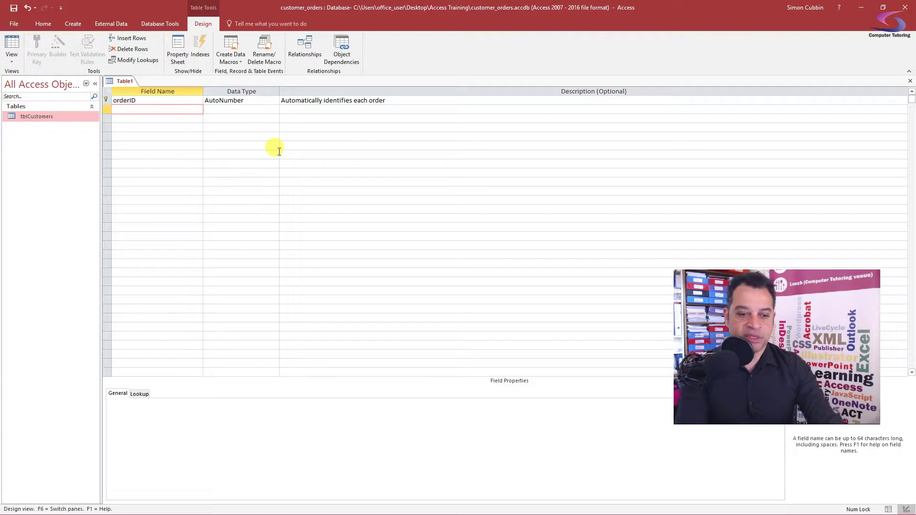
text(or)
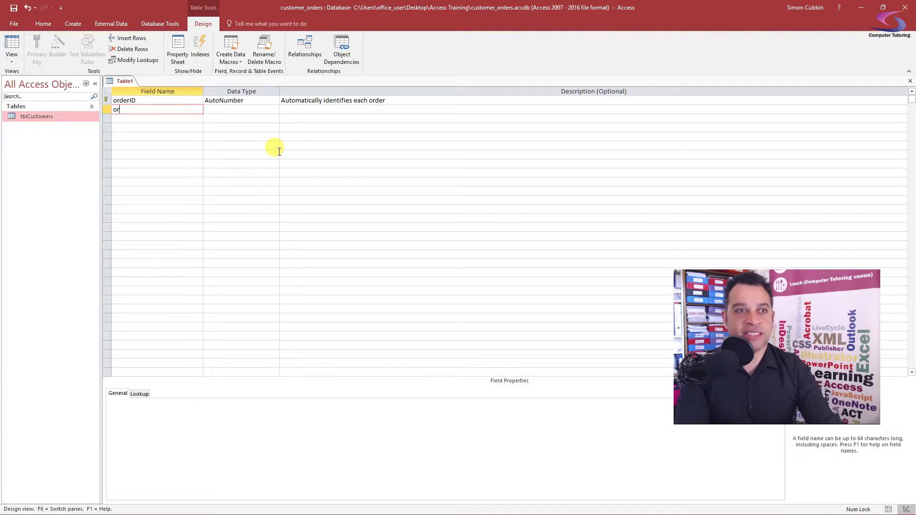
text(der_date)
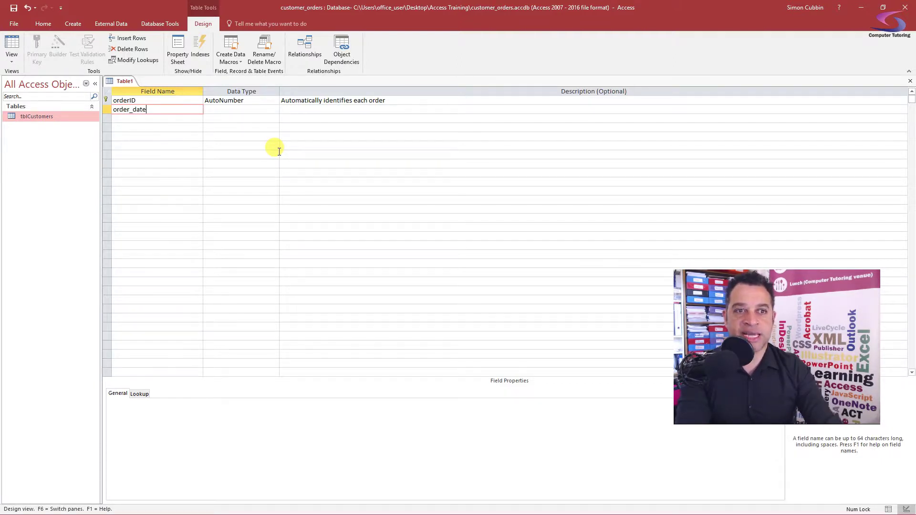
key(Tab)
text(d)
key(Tab)
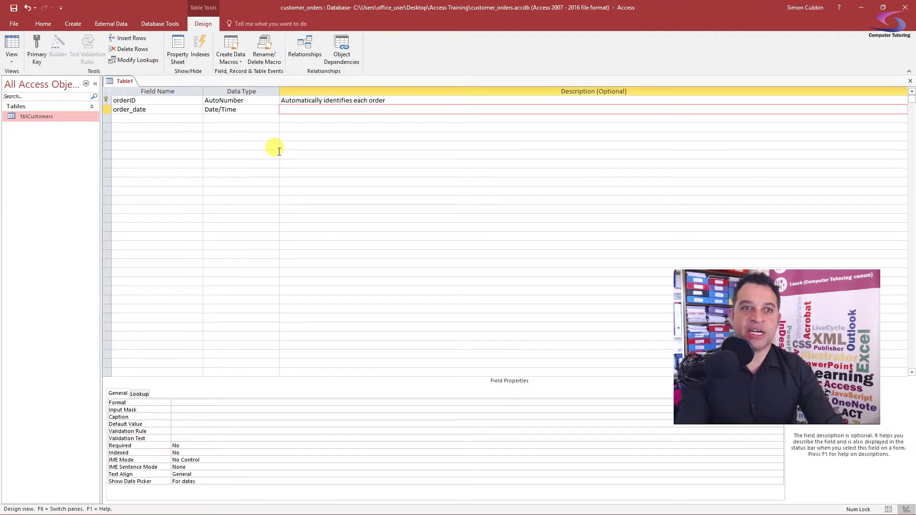
click(236, 110)
click(274, 108)
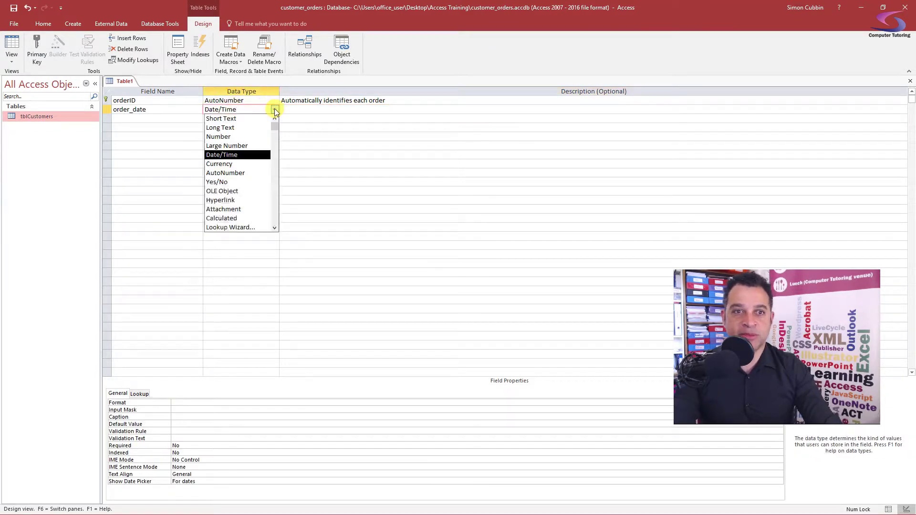
click(260, 155)
click(340, 108)
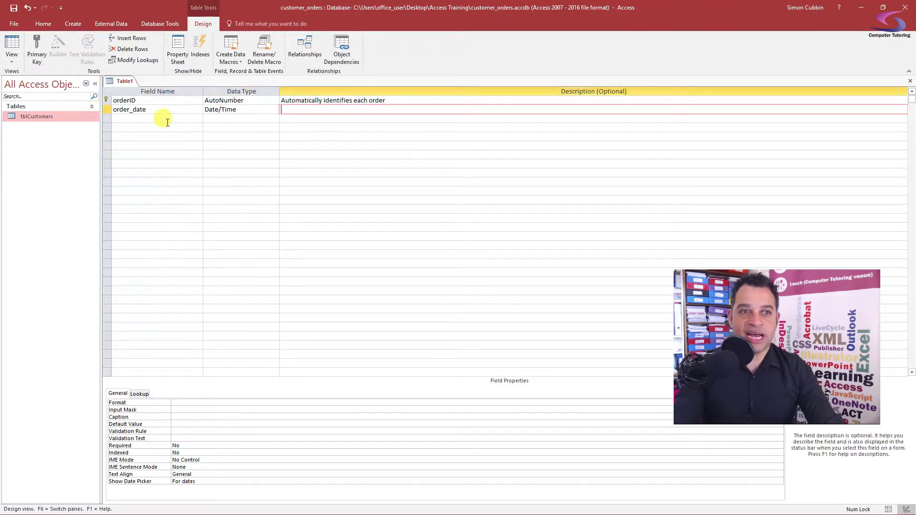
key(Return)
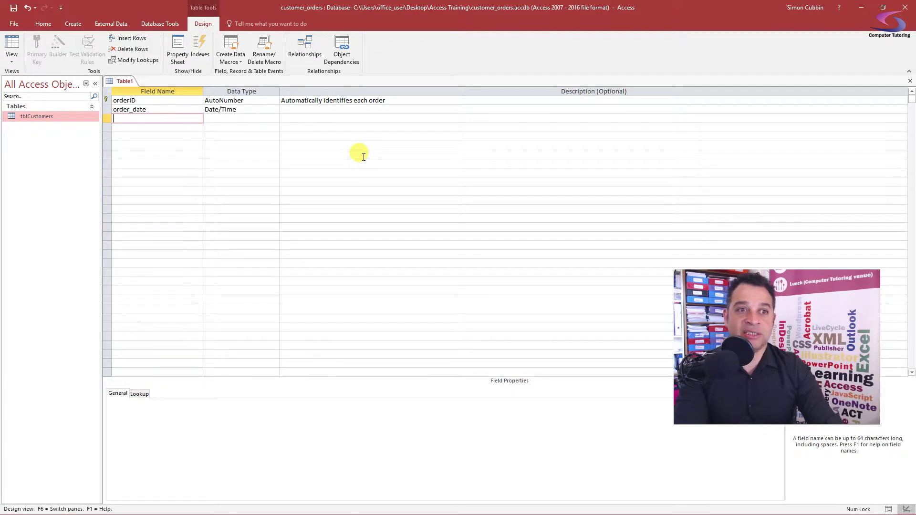
Add a third field named Product with the Short Text data type and no description
text(Pro9)
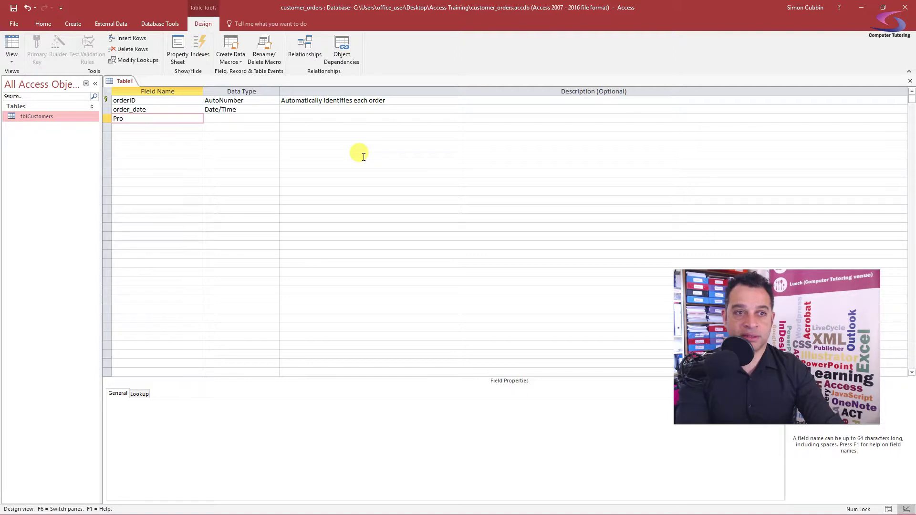
key(Tab)
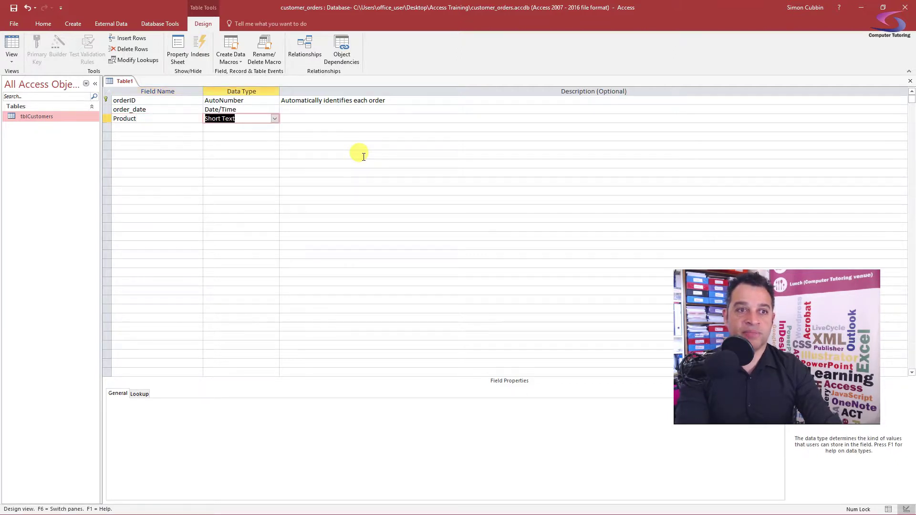
key(Tab)
key(Tab)
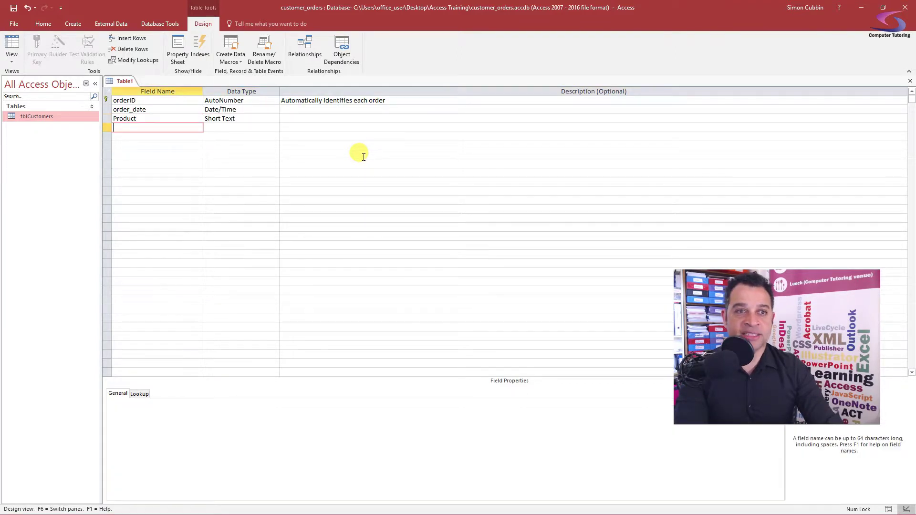
Add an amount field with the default Short Text data type and a unit_price field with the Number data type
key(Tab)
key(Tab)
key(Tab)
text(unit_price)
key(Tab)
text(n)
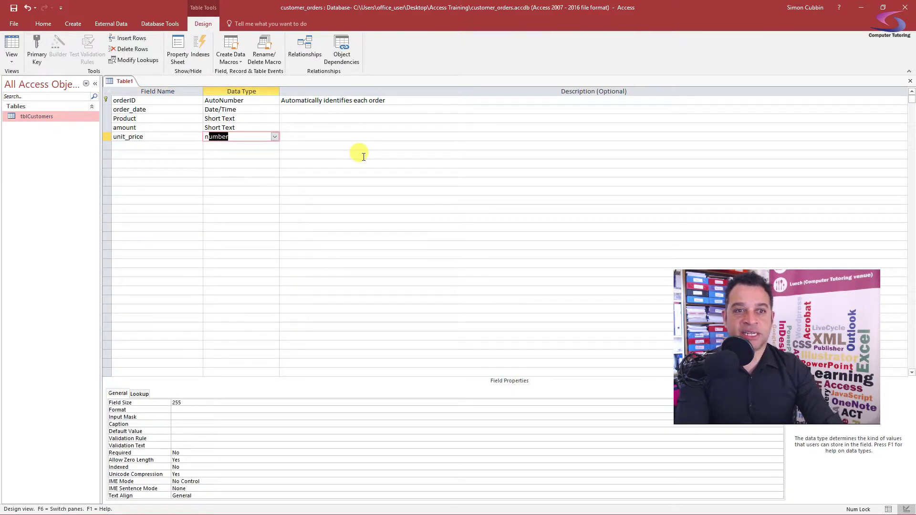
key(Tab)
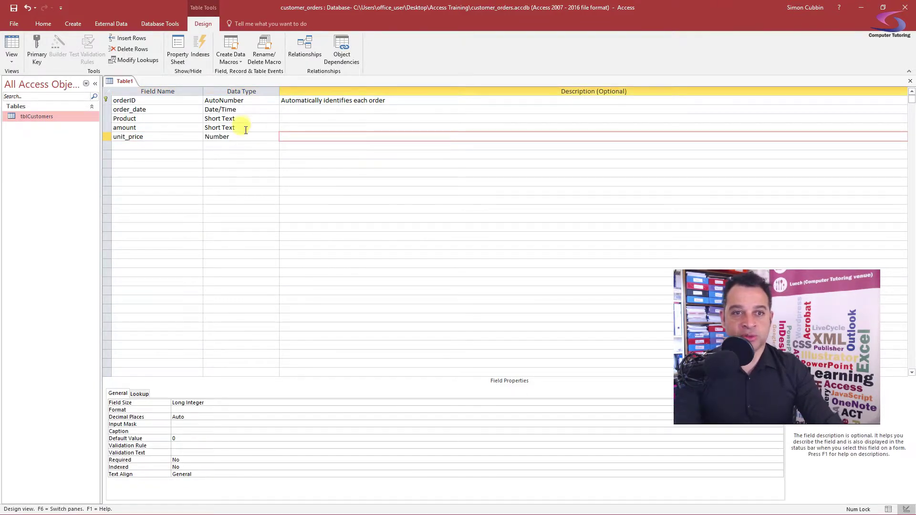
Change the amount field's data type to Number
click(241, 127)
click(275, 127)
click(260, 155)
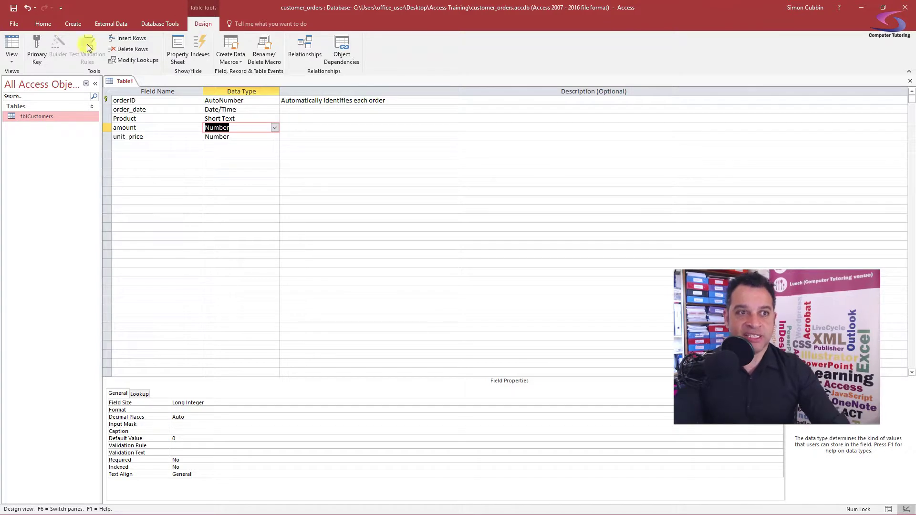
Save the new table as tblOrders and close it
click(13, 8)
text(tblOrders)
click(459, 198)
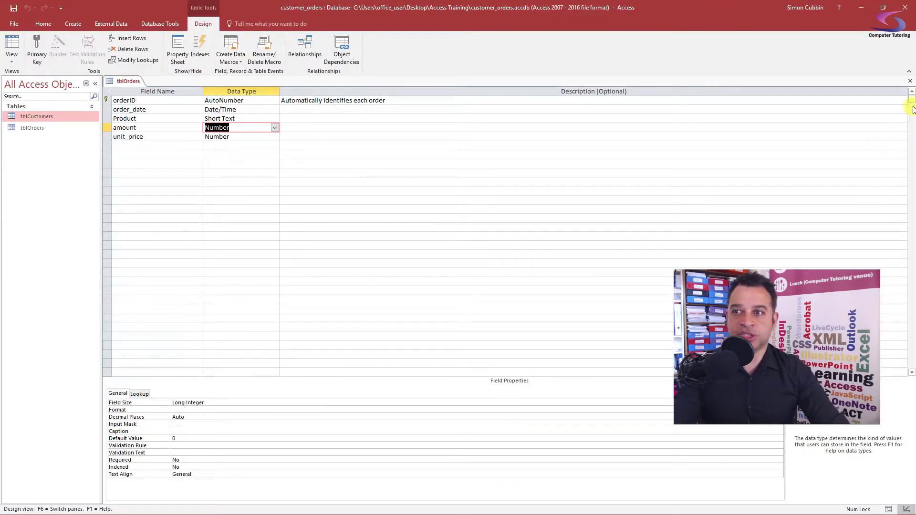
click(911, 82)
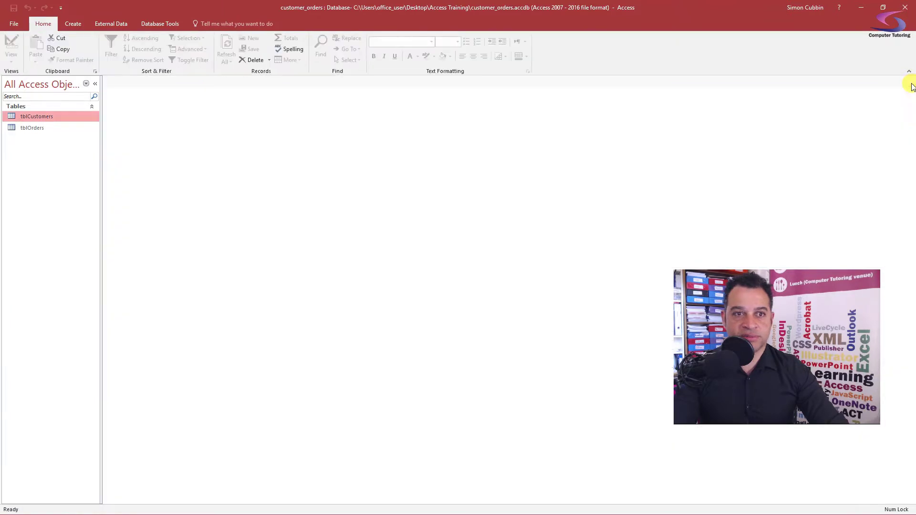
Open the Relationships window and add both tblCustomers and tblOrders to the layout
click(178, 24)
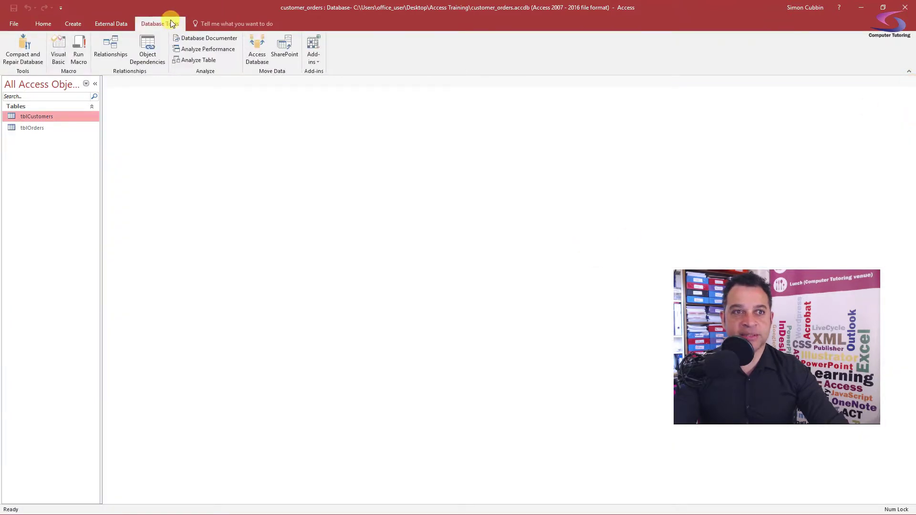
click(110, 43)
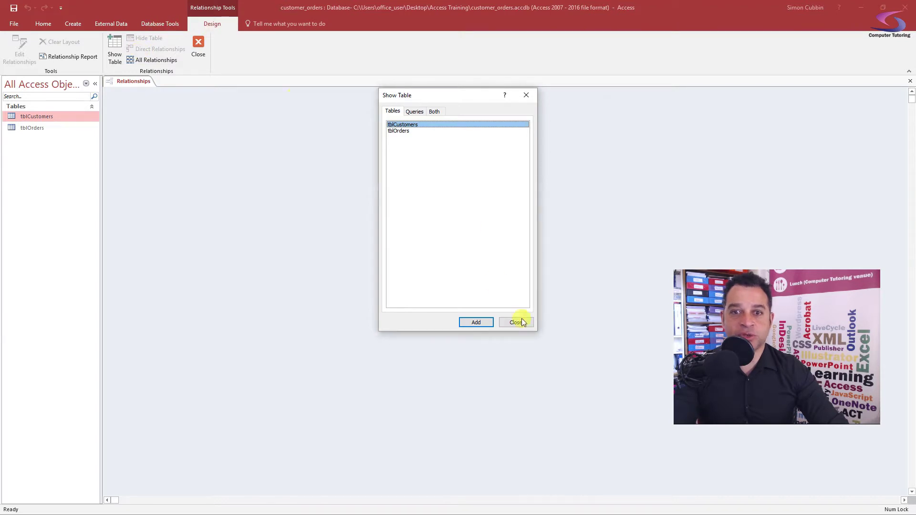
mouse_move(408, 98)
mouse_down()
mouse_move(401, 102)
mouse_move(408, 100)
mouse_up()
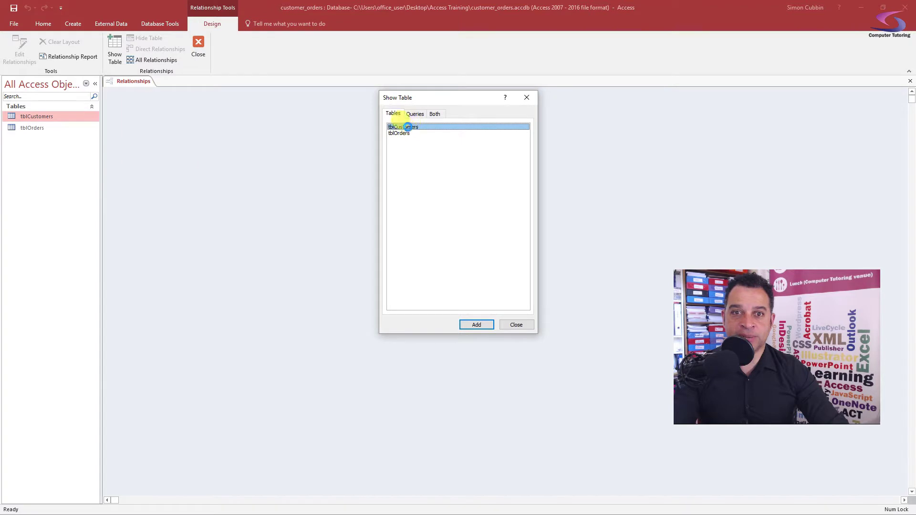
double_click(400, 127)
double_click(399, 134)
click(516, 325)
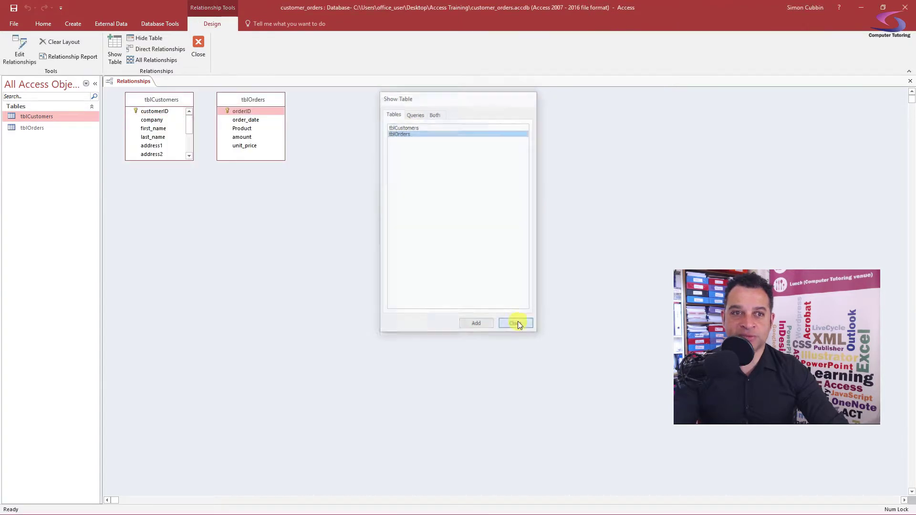
Enlarge the tblCustomers box to show fields down to email_address, with tblOrders moved clear of it
drag(154, 102, 154, 114)
drag(252, 100, 298, 130)
drag(192, 173, 240, 215)
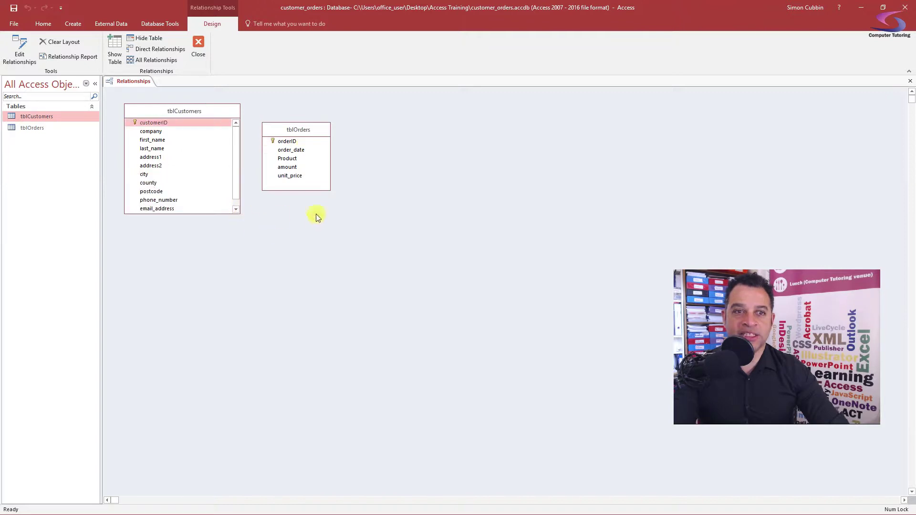
Reposition the tblCustomers and tblOrders boxes so they sit side by side with a gap between them
drag(306, 133, 319, 112)
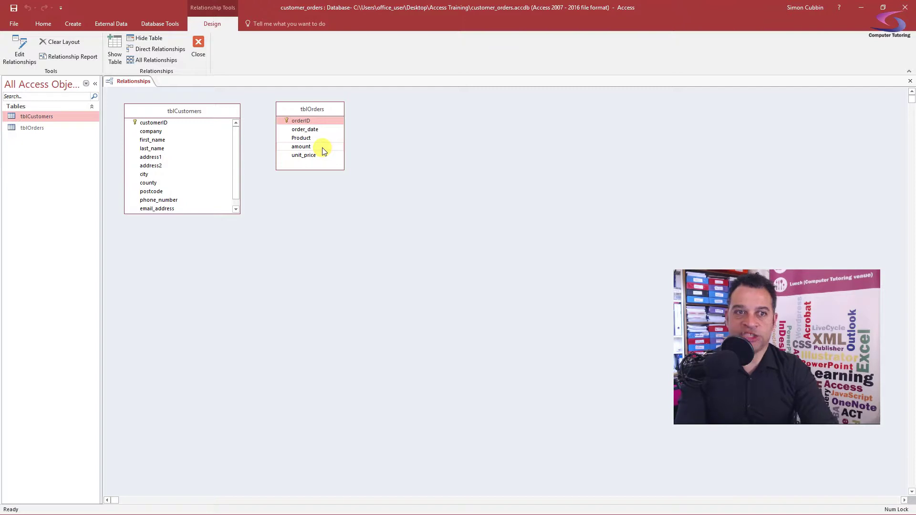
mouse_move(210, 113)
mouse_down()
mouse_move(211, 123)
mouse_move(204, 106)
mouse_up()
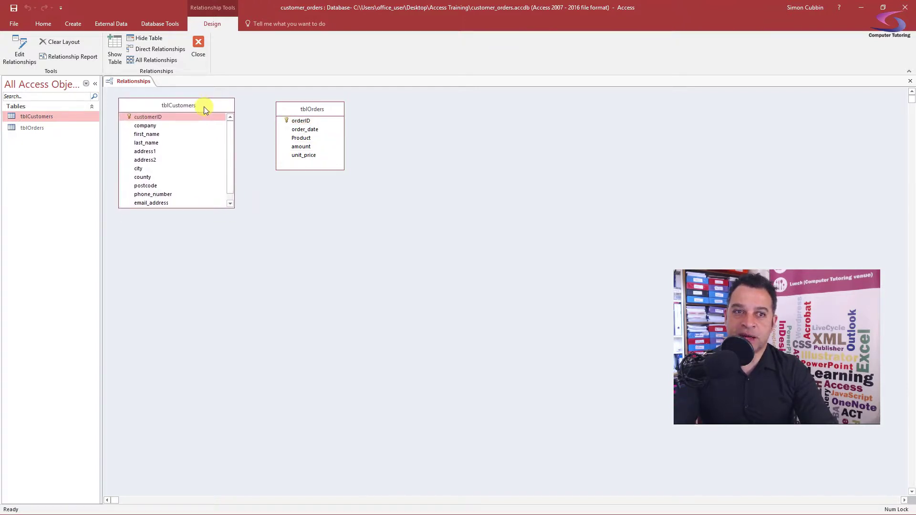
drag(309, 110, 333, 115)
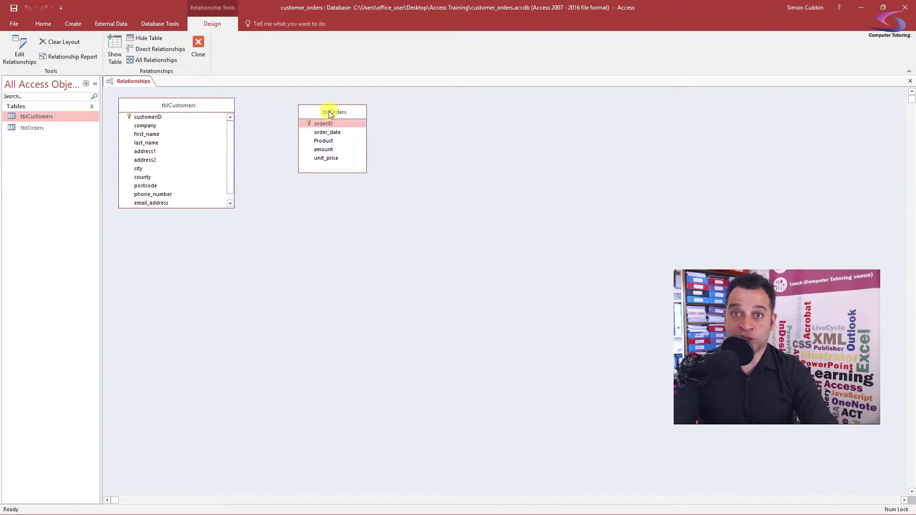
click(170, 106)
drag(170, 106, 196, 111)
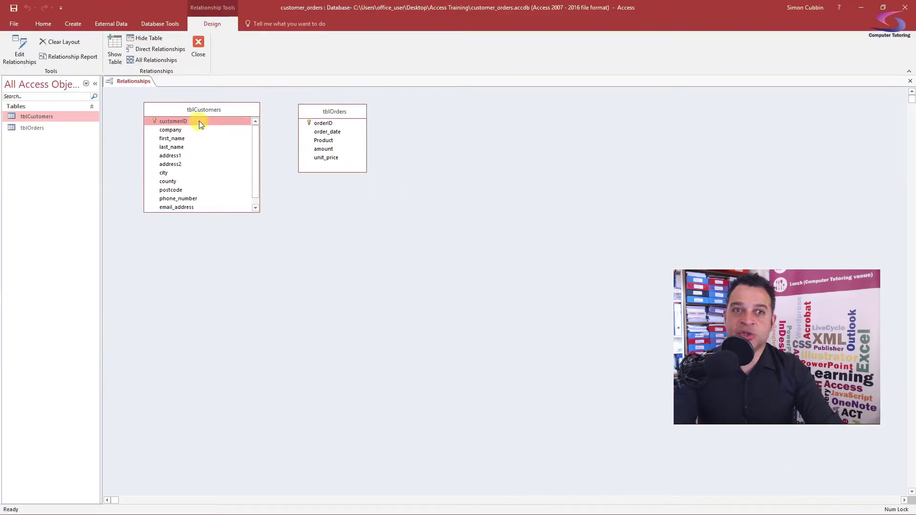
drag(336, 115, 343, 116)
drag(238, 110, 242, 111)
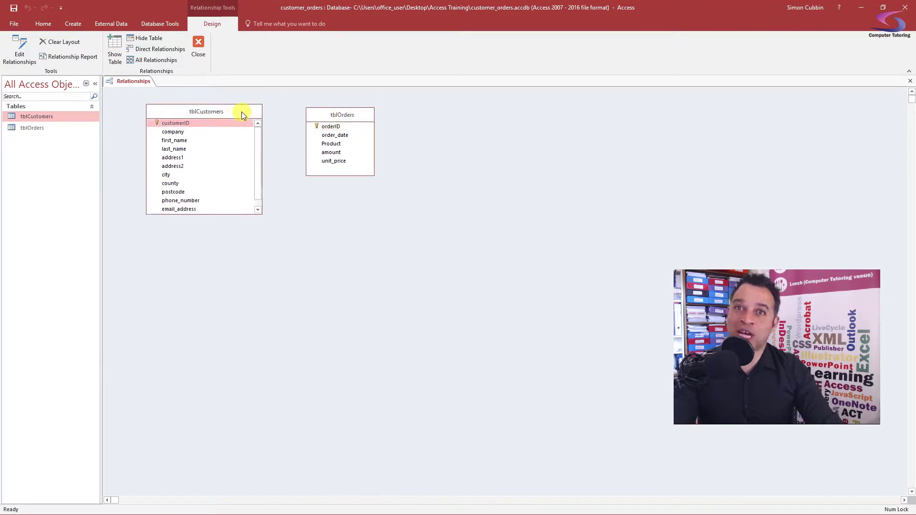
click(184, 123)
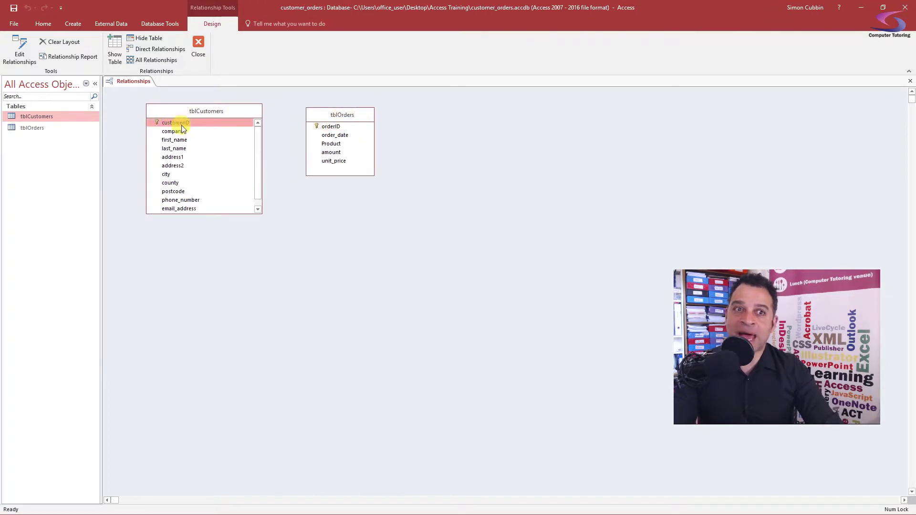
drag(320, 115, 325, 109)
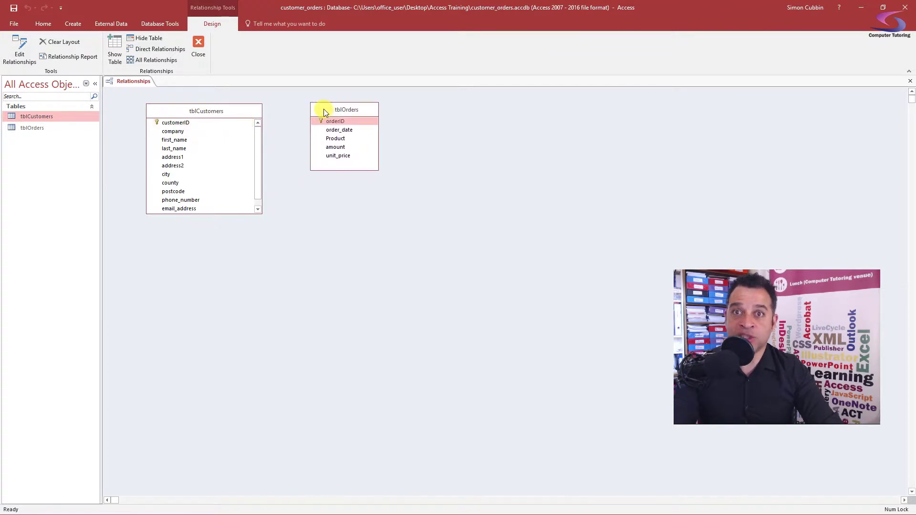
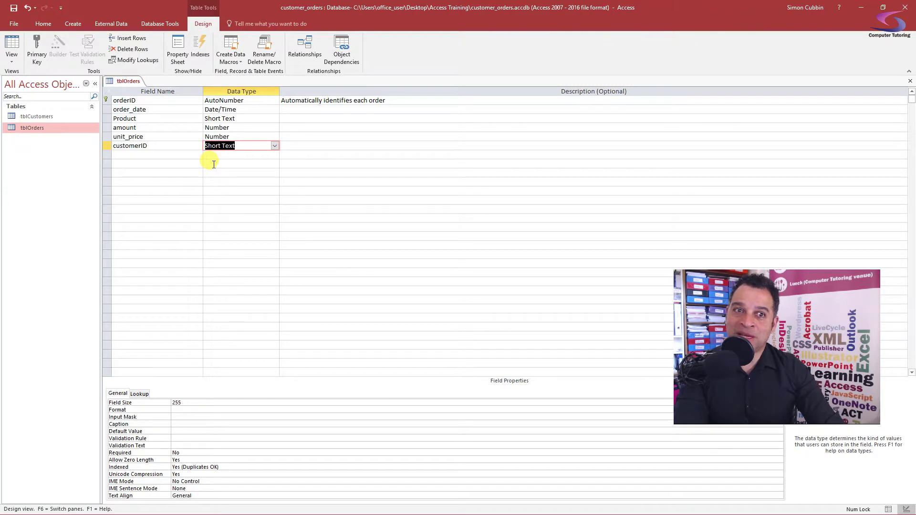
Try AutoNumber as the customerID field's data type in tblOrders and change it to Number
text(autoNumber)
key(Tab)
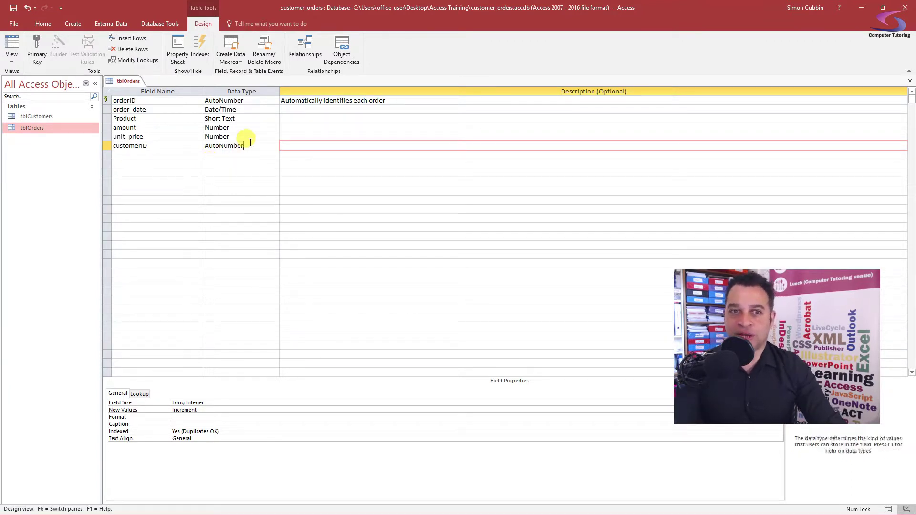
click(271, 146)
click(271, 146)
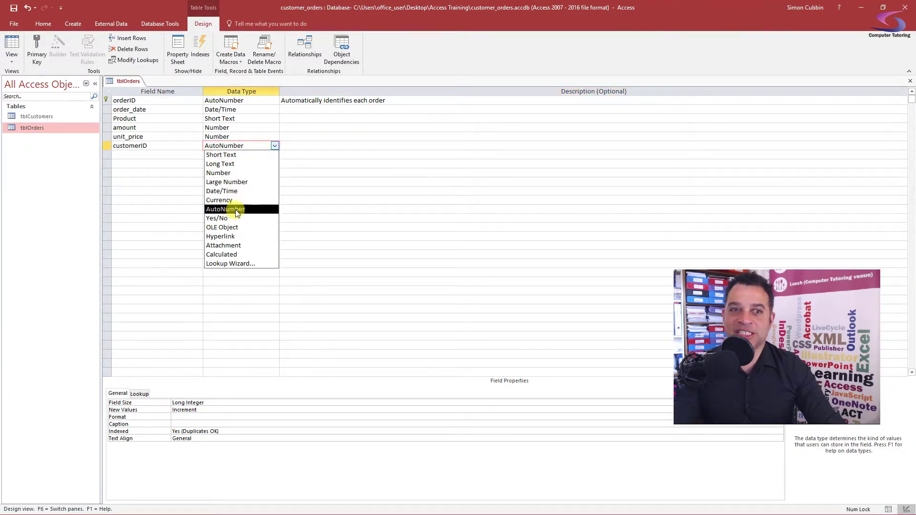
click(234, 174)
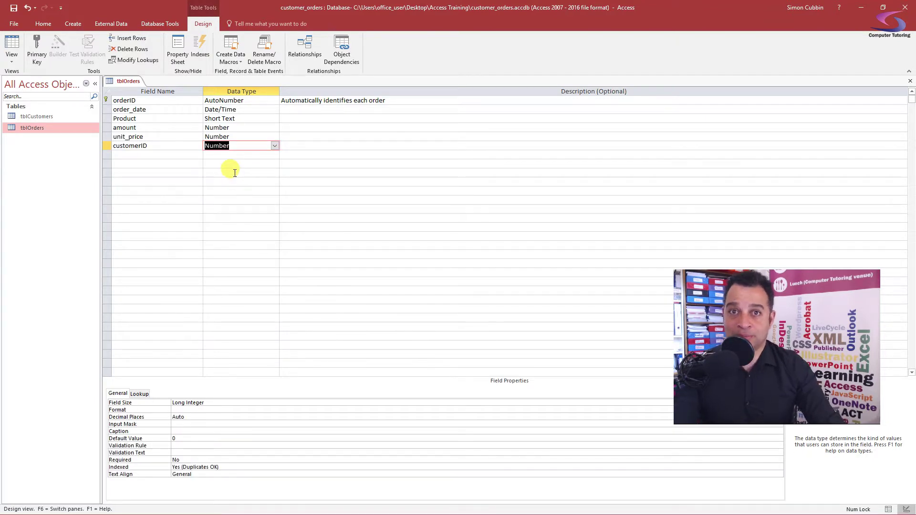
Give the customerID field in tblOrders the description "links to tblCustomers.customerID (Foreign Key)"
click(294, 144)
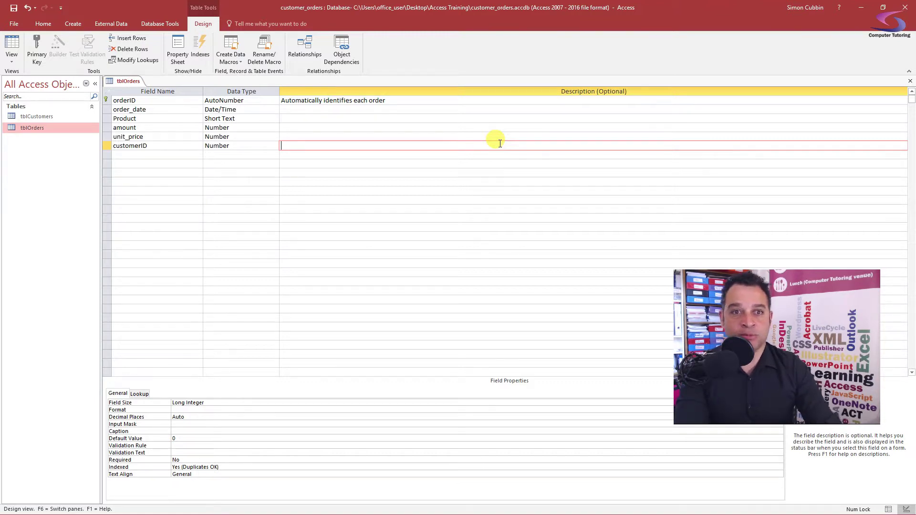
text(links to )
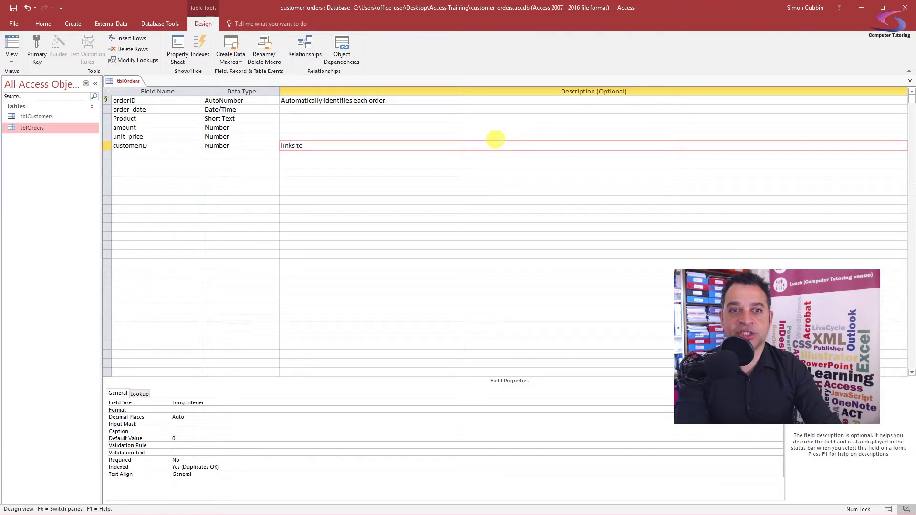
text(tblCuso)
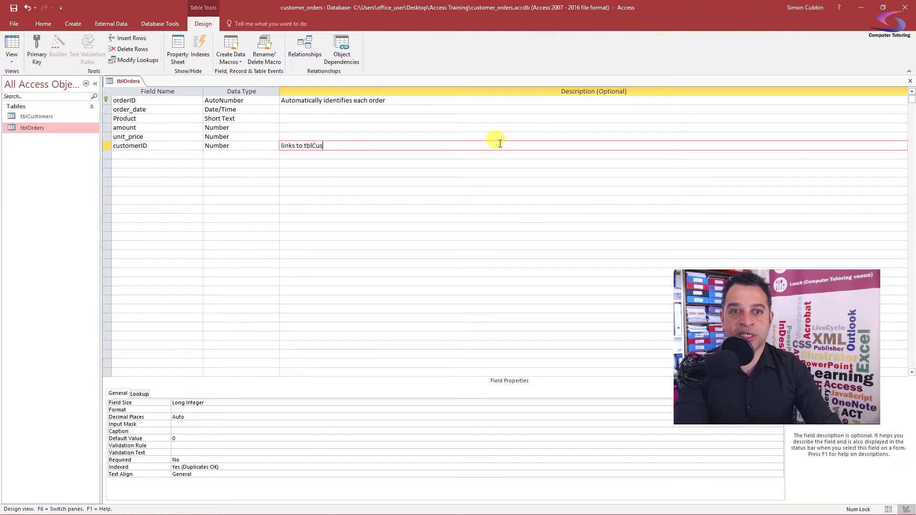
key(BackSpace)
key(BackSpace)
text(stomers.)
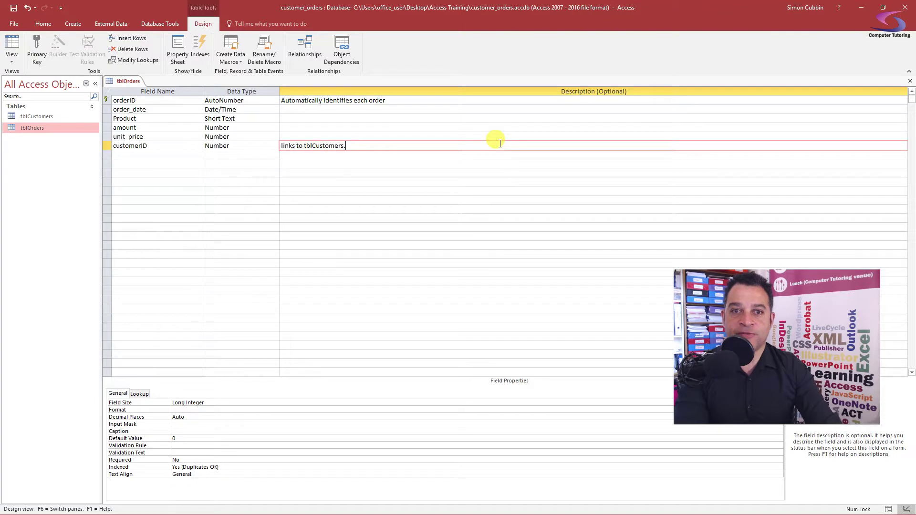
text(customerID)
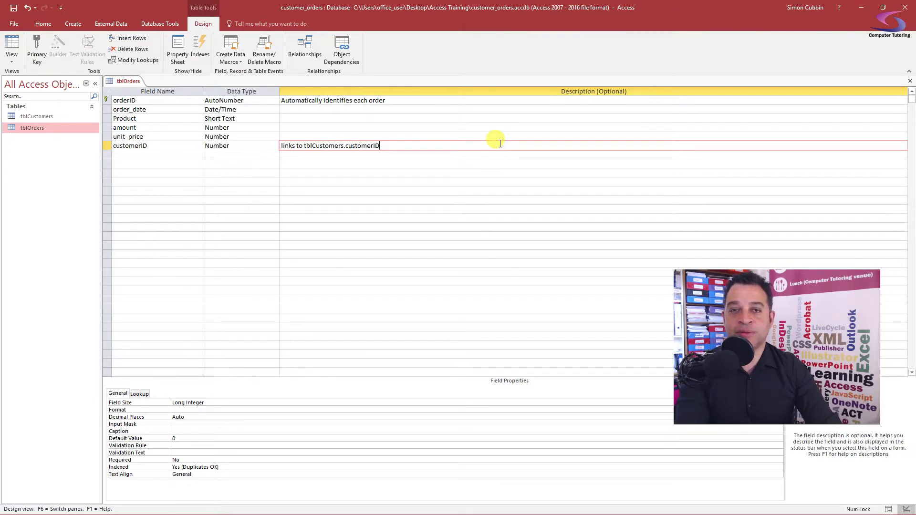
text( (For)
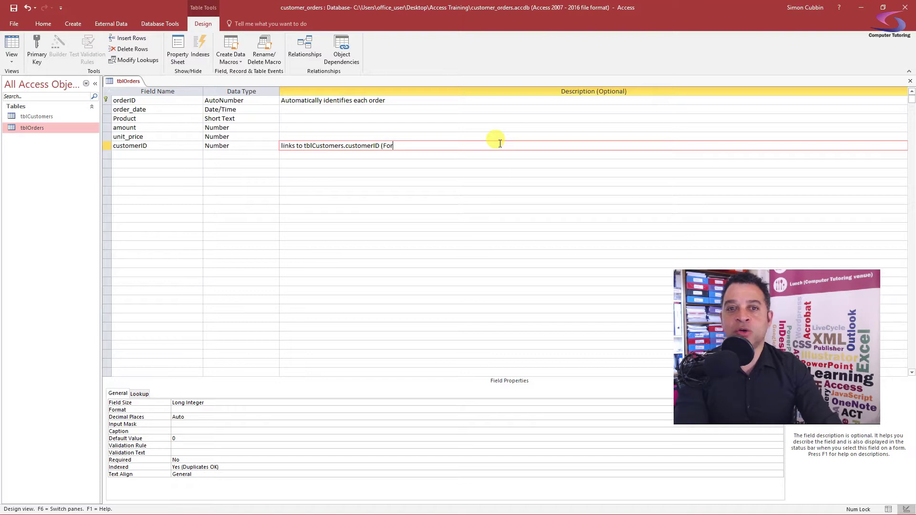
text(eign Key))
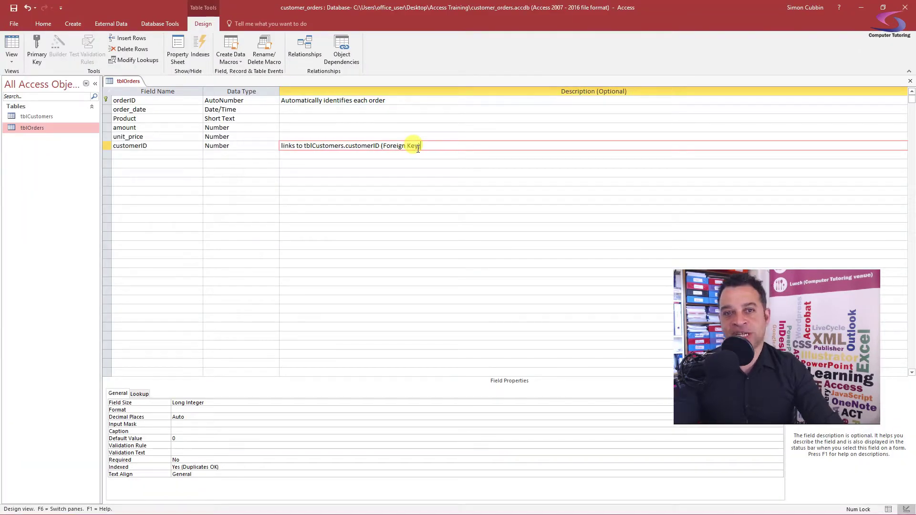
Save and close the tblOrders design and reopen the Relationships window
click(14, 7)
click(910, 81)
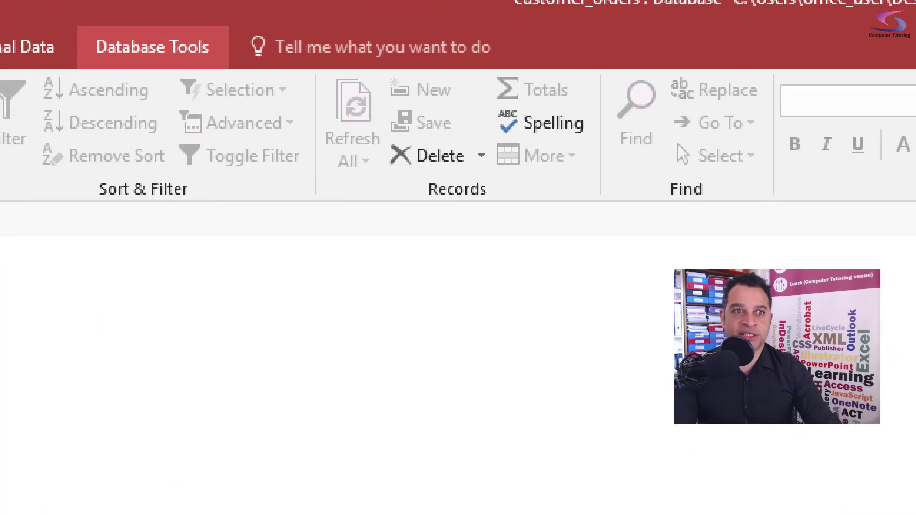
click(167, 56)
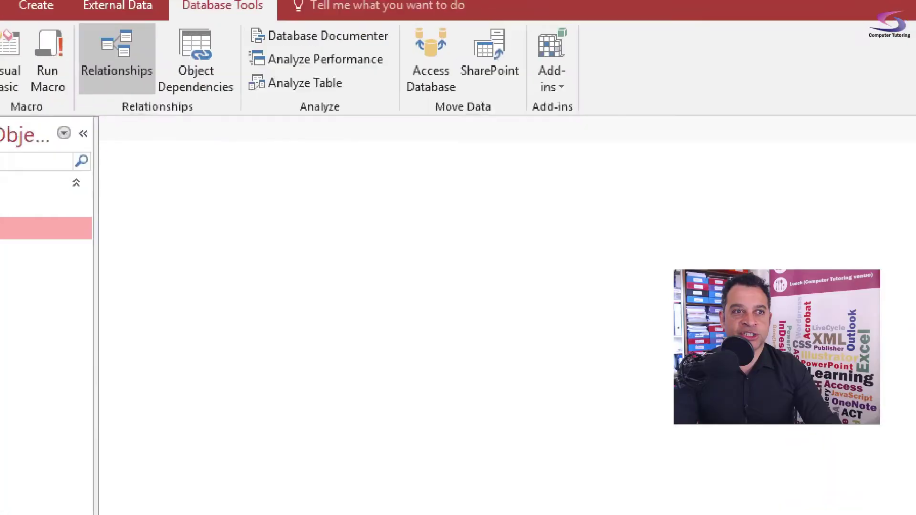
click(119, 53)
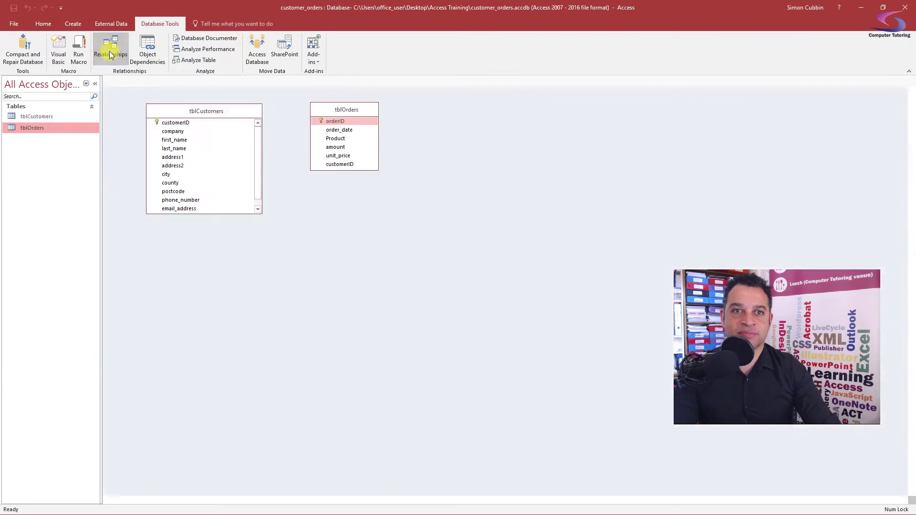
Relate customerID in tblCustomers to customerID in tblOrders, enforcing referential integrity
drag(345, 122, 339, 132)
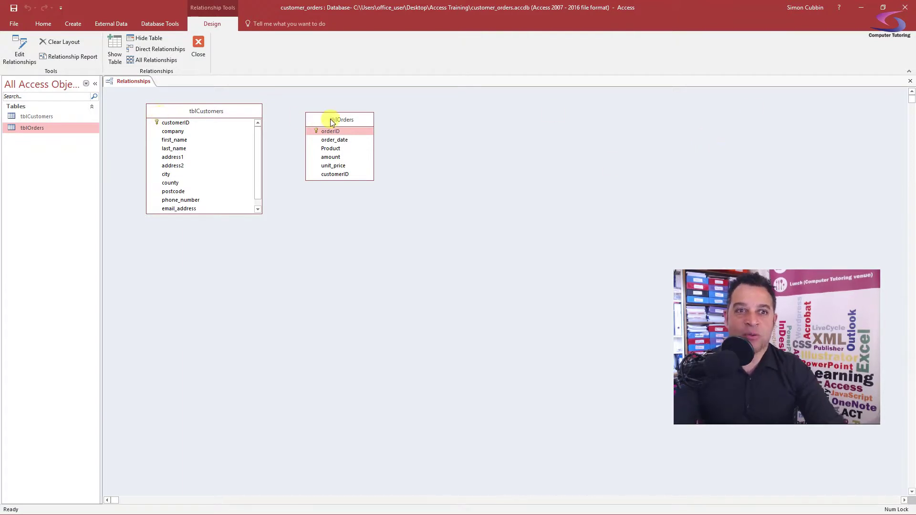
drag(330, 119, 329, 104)
drag(176, 124, 331, 160)
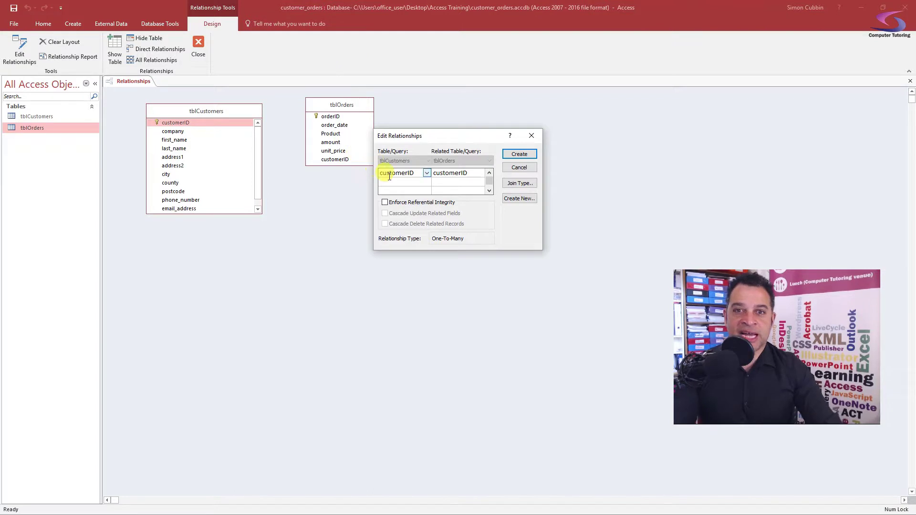
drag(446, 139, 471, 157)
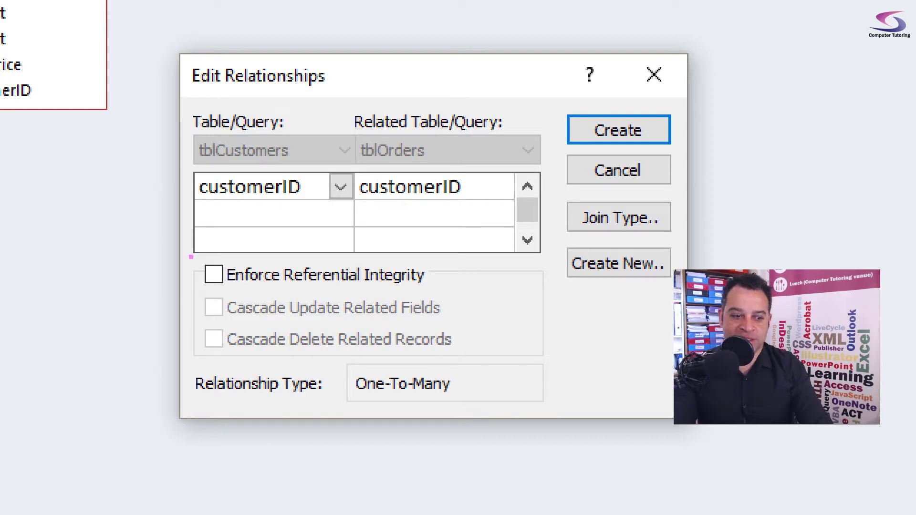
drag(191, 256, 433, 292)
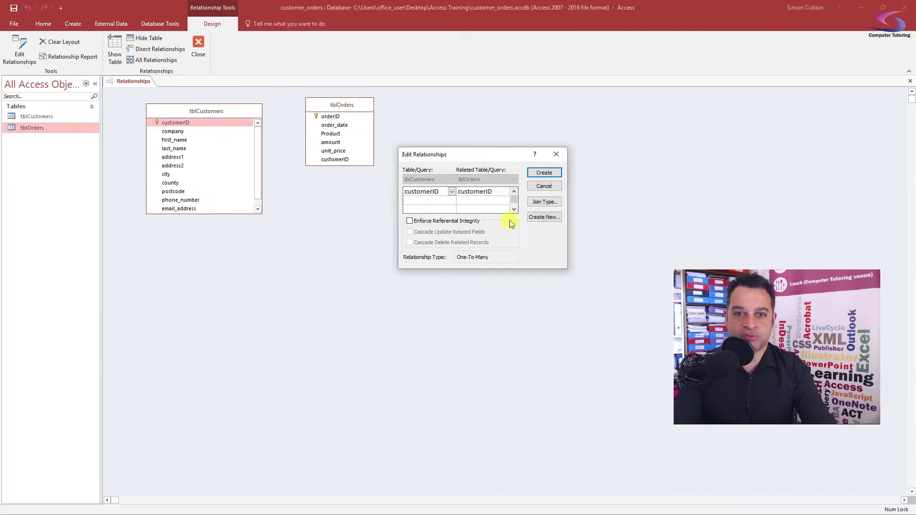
click(406, 223)
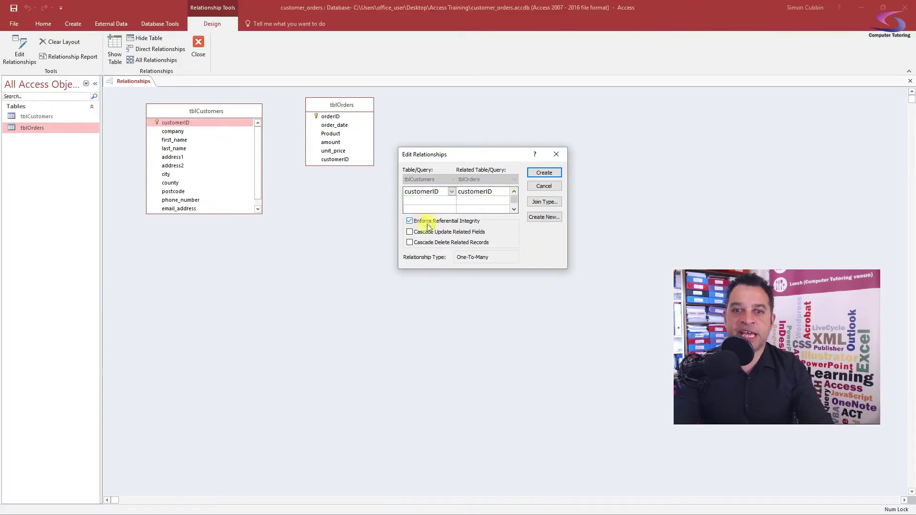
click(538, 174)
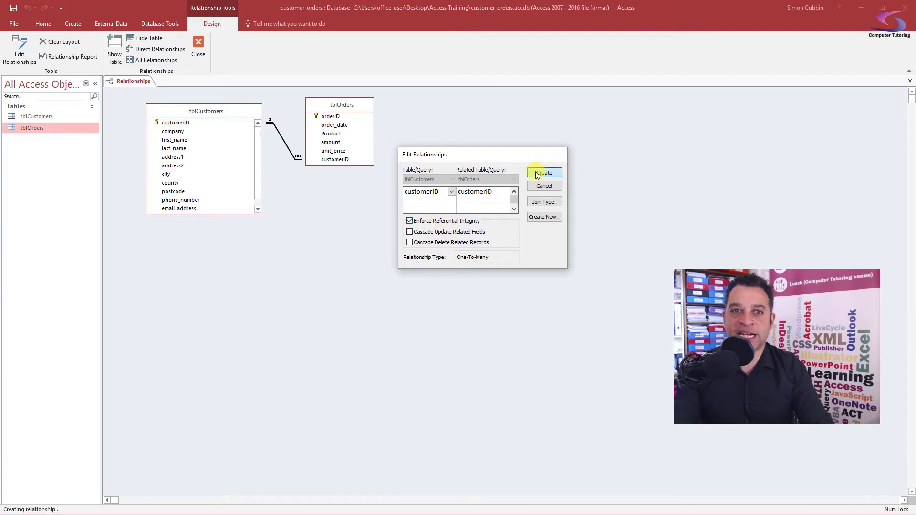
Rearrange the tblCustomers and tblOrders boxes side by side so the line joining their customerID fields is clear
drag(327, 112, 343, 118)
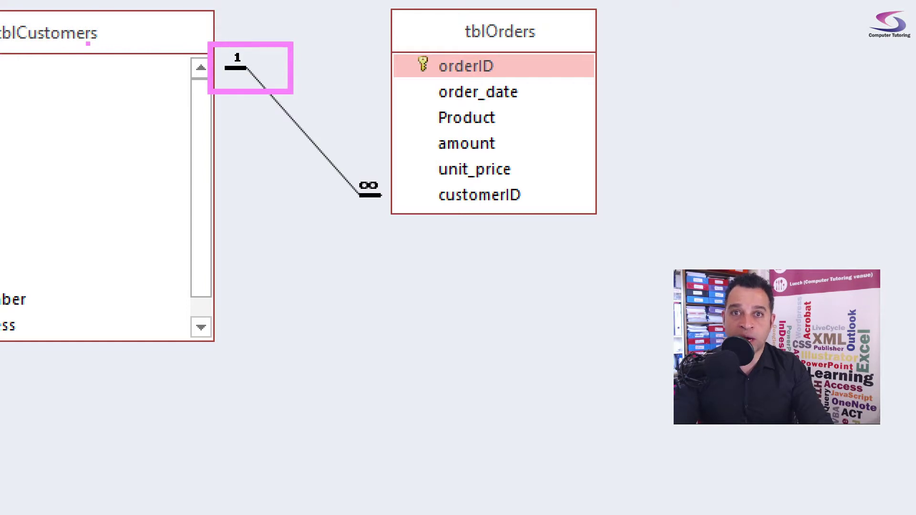
drag(334, 157, 415, 220)
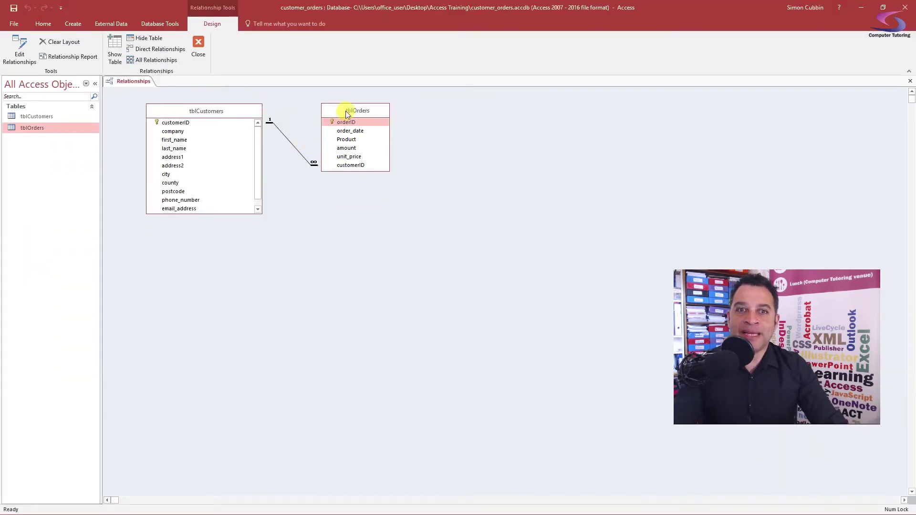
mouse_move(340, 109)
mouse_down()
mouse_move(347, 119)
mouse_move(337, 114)
mouse_up()
drag(243, 116, 252, 113)
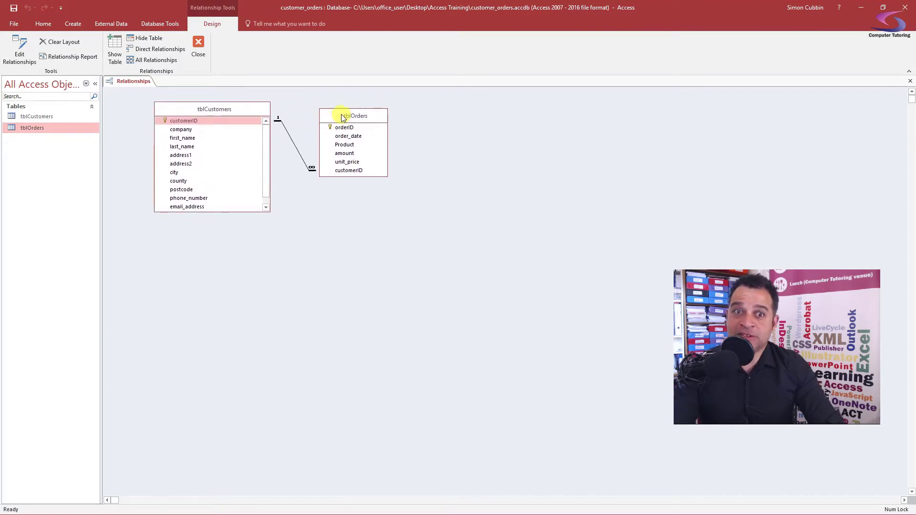
drag(330, 121, 333, 121)
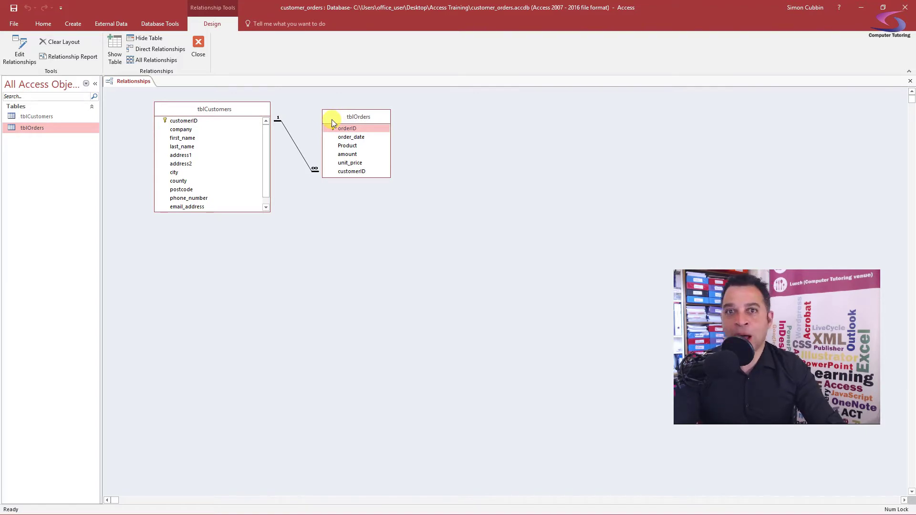
drag(329, 118, 328, 115)
drag(224, 109, 221, 115)
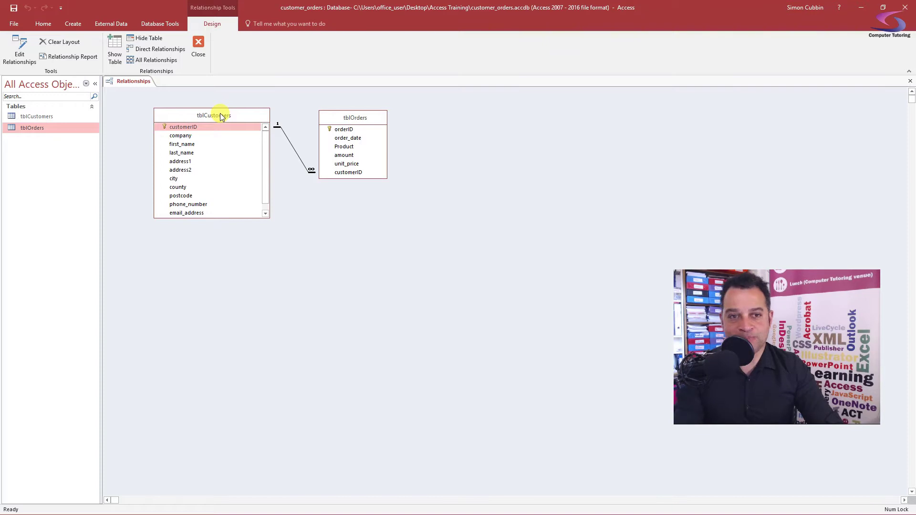
Review the settings of the relationship between tblCustomers and tblOrders, accept them and close the Relationships window
double_click(292, 147)
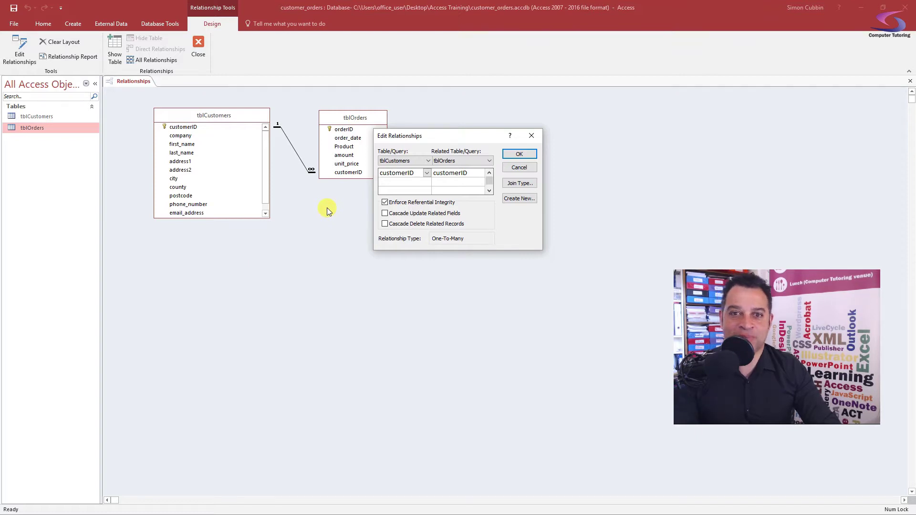
click(521, 154)
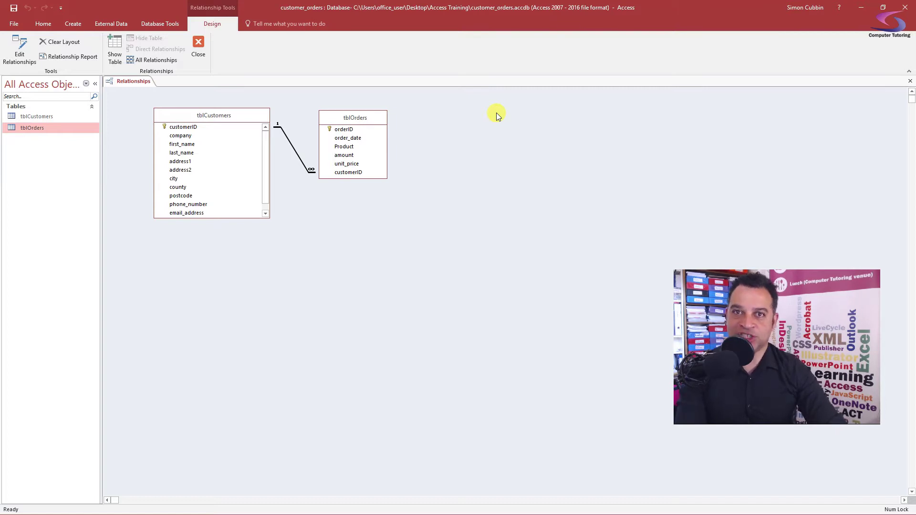
click(207, 51)
click(420, 289)
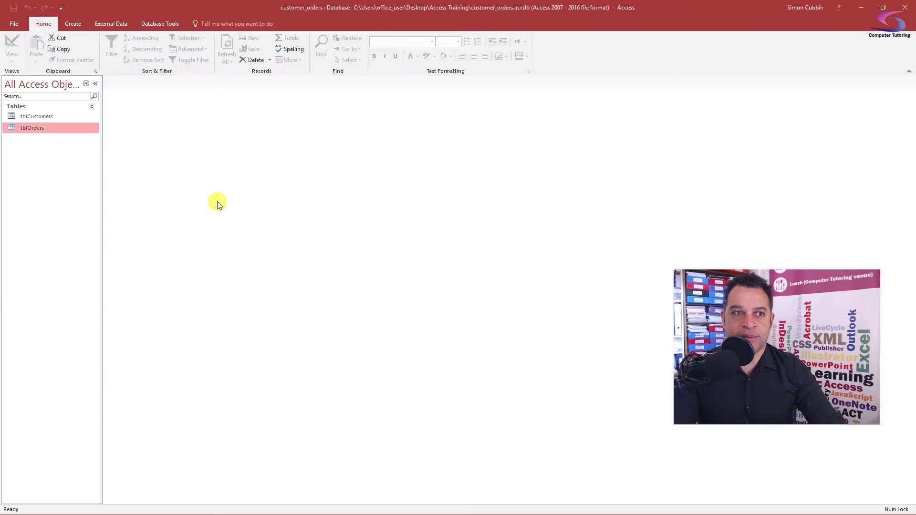
Open tblCustomers, expand the ACME customer's related orders and start an order dated 16/03/2018
double_click(27, 116)
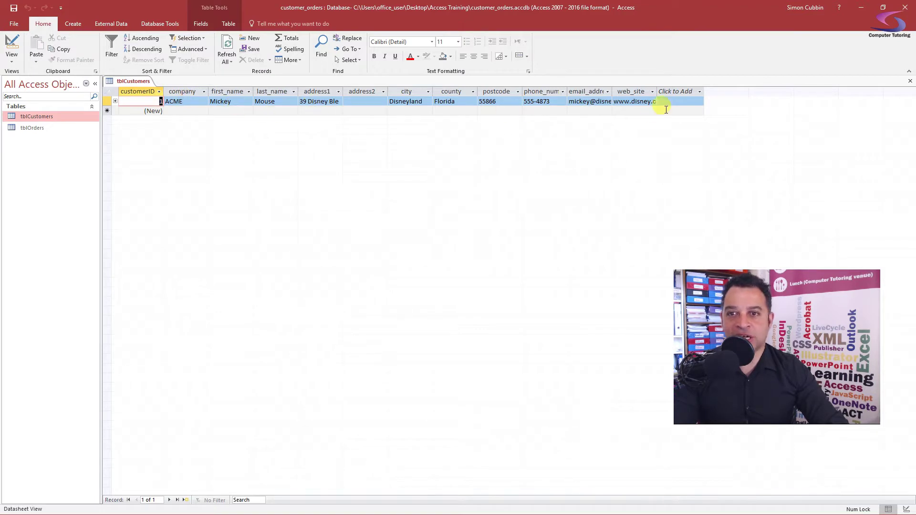
click(115, 101)
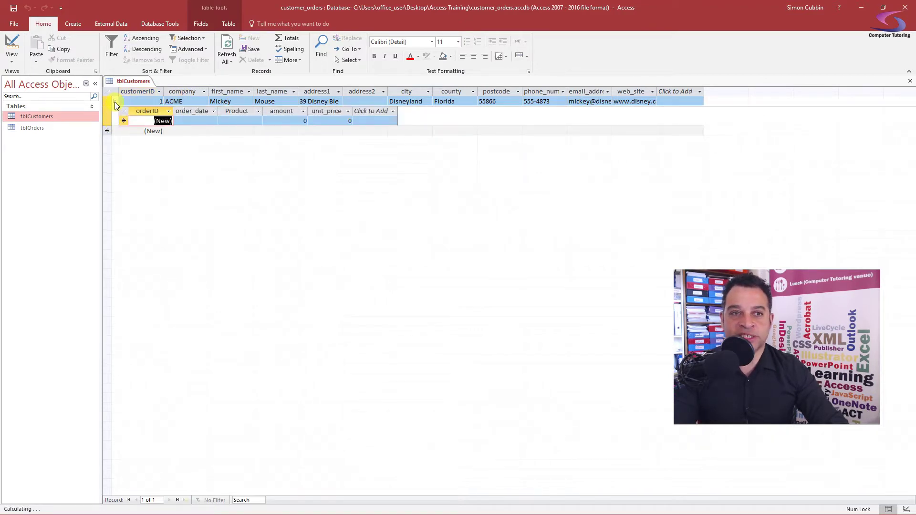
click(194, 120)
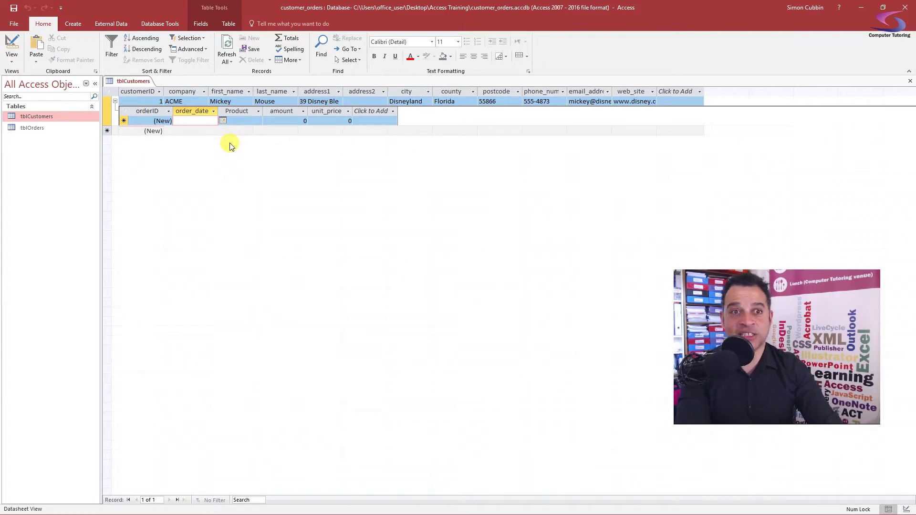
key(ctrl+semicolon)
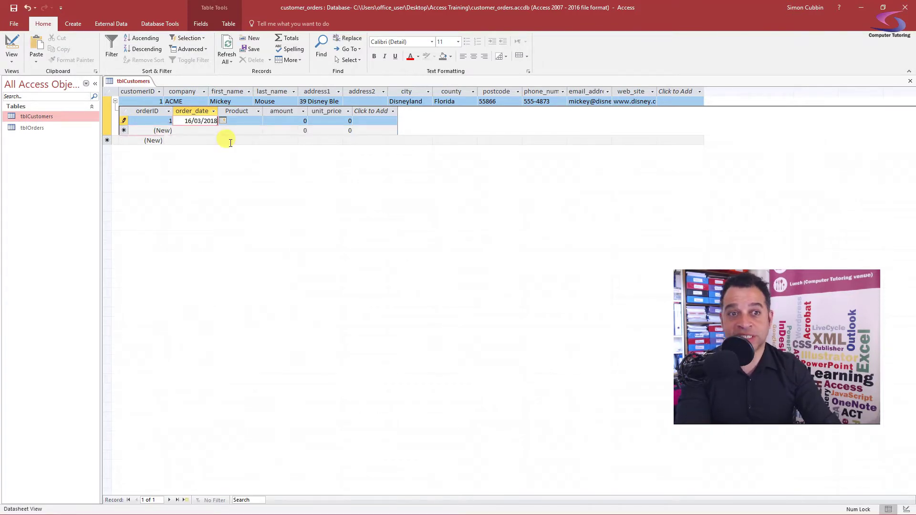
Fill in the first order with product Eggs, amount 2 and unit price .99
key(Tab)
text(Eggs)
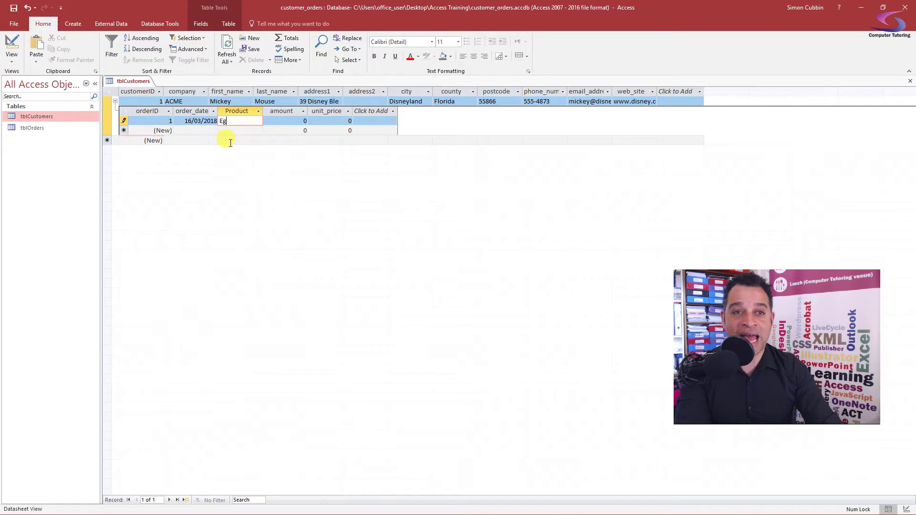
key(Tab)
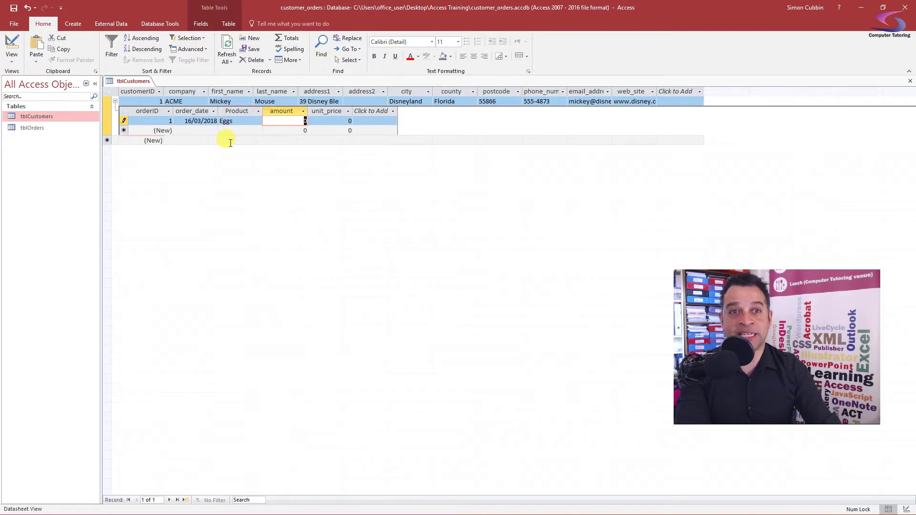
text(2)
key(Tab)
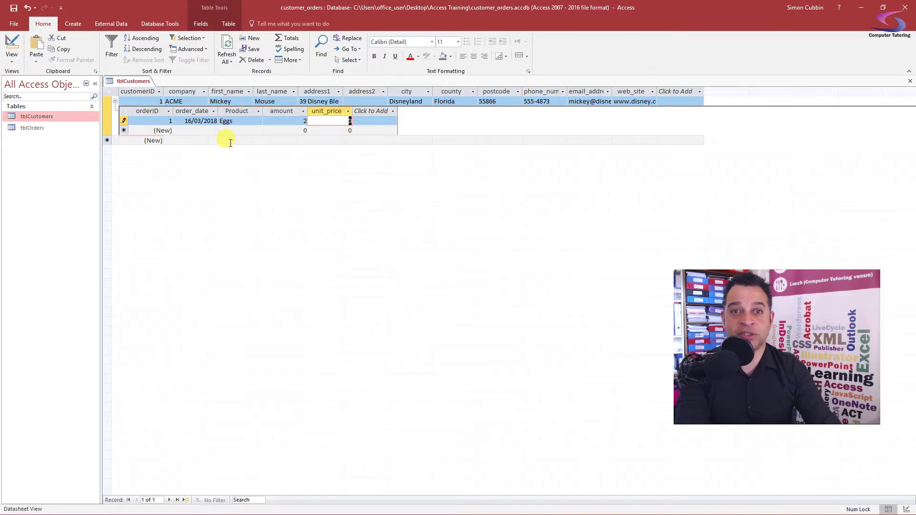
text(.99)
key(Tab)
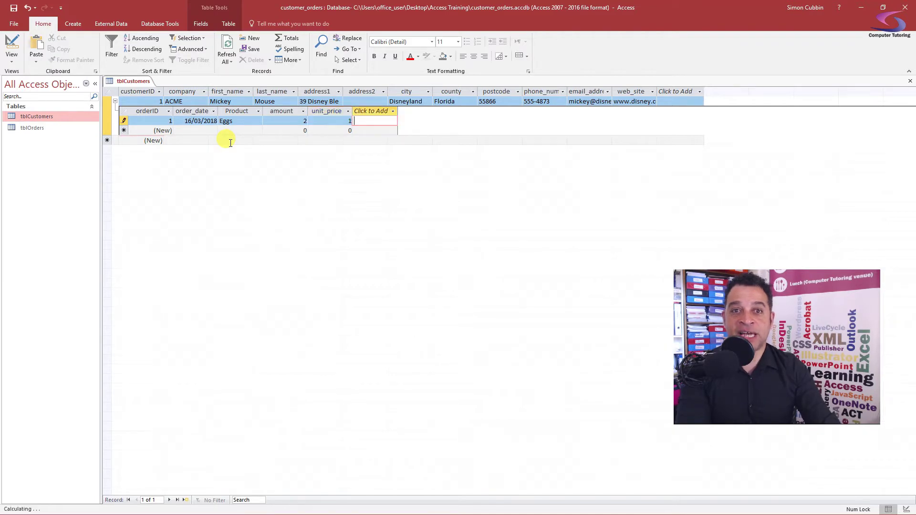
key(shift+Tab)
key(F2)
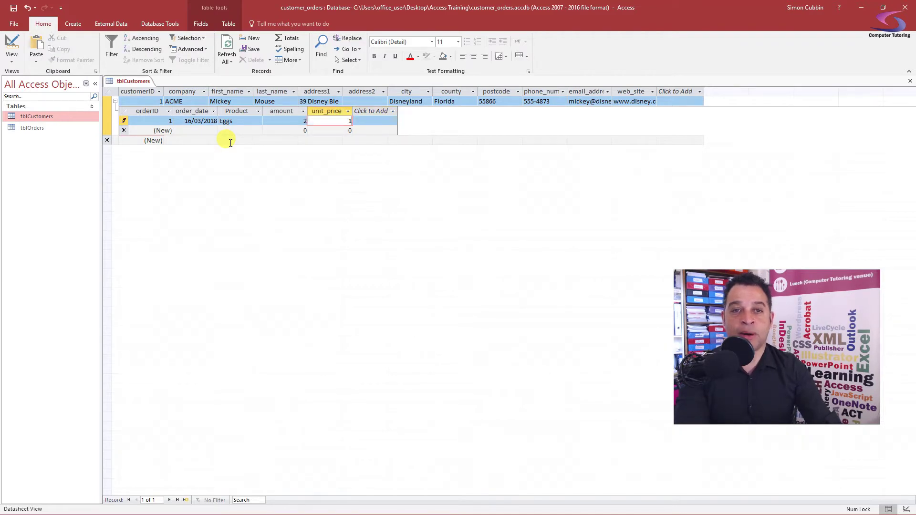
key(Tab)
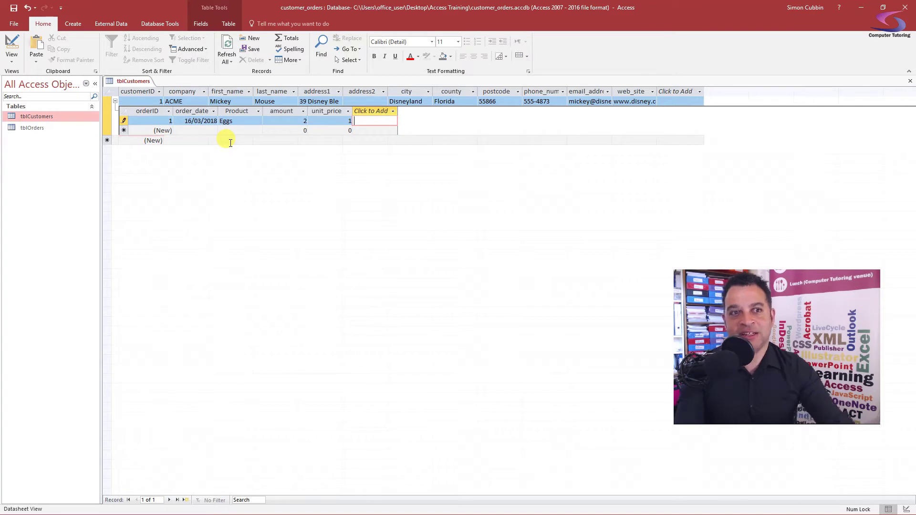
Add a second order dated 16/03/2018 for the product Cheese to the ACME customer and close tblCustomers
click(198, 130)
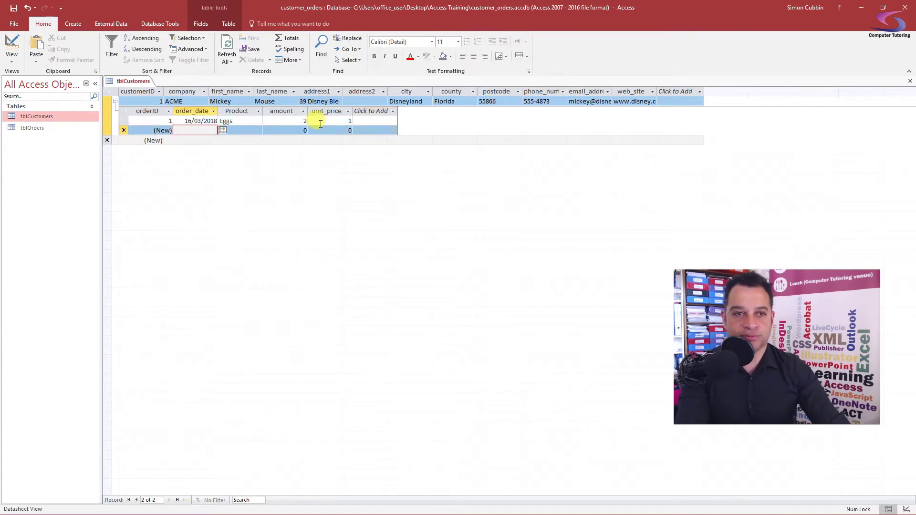
text(16/03/2018)
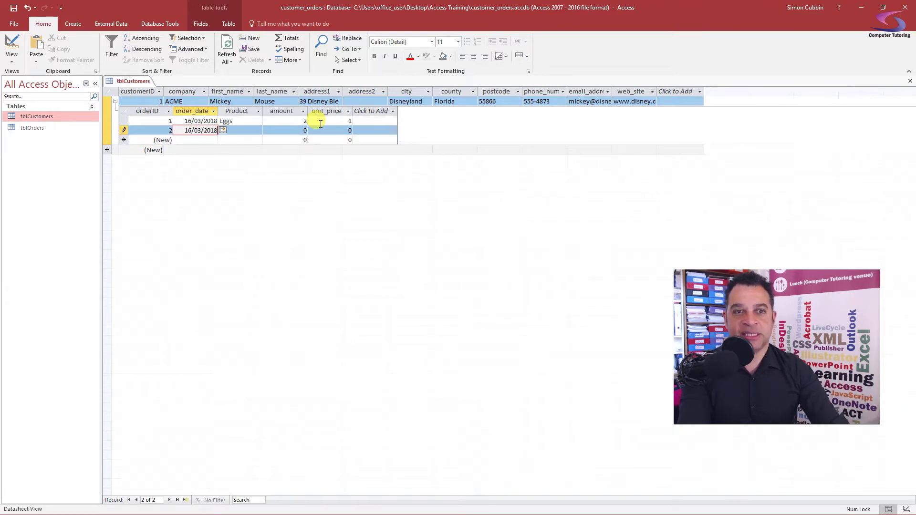
key(Tab)
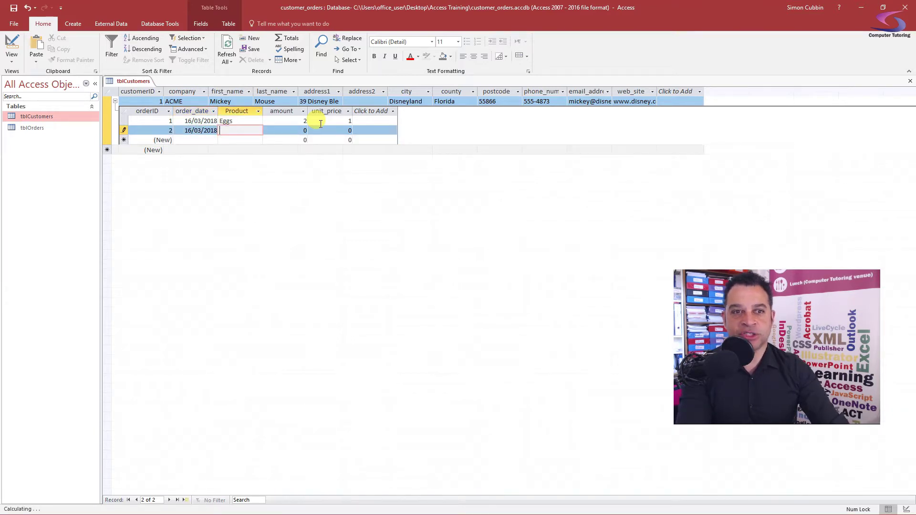
text(Cheese)
key(Tab)
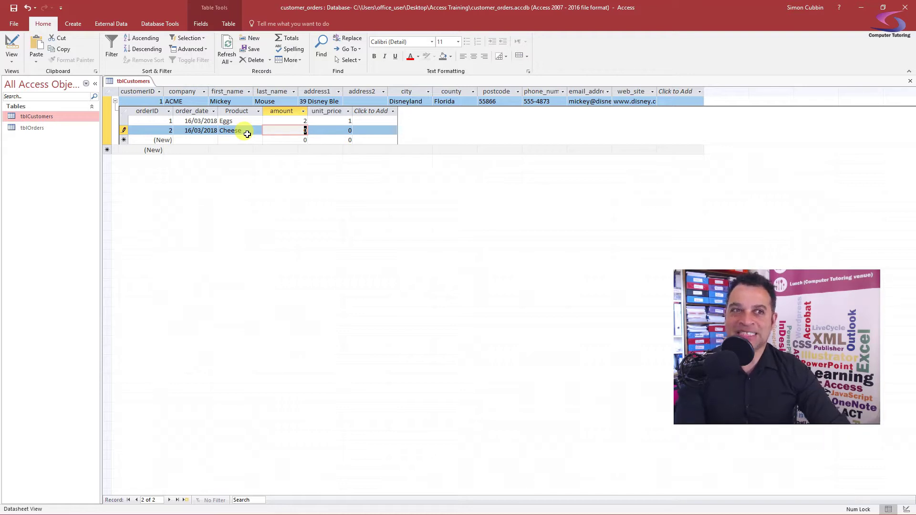
click(911, 84)
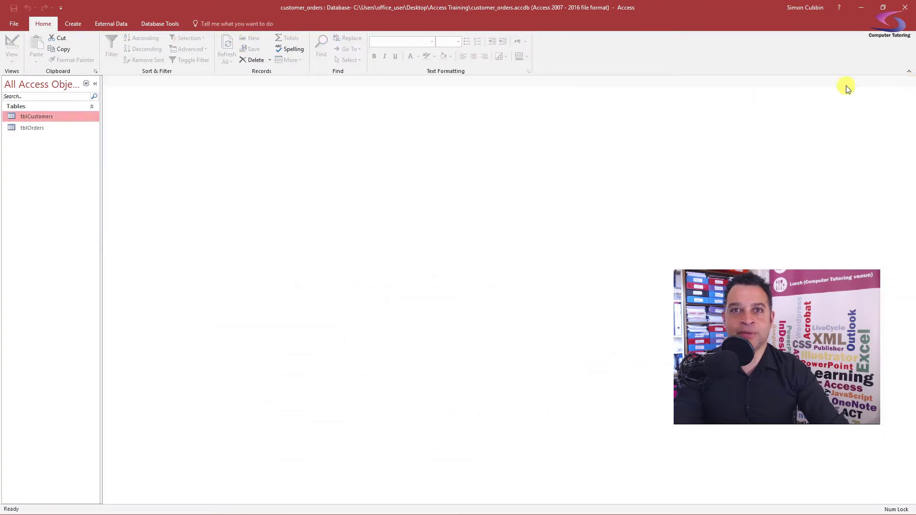
Create a new table in Design view with a first field orderDetailsID of data type AutoNumber
click(74, 24)
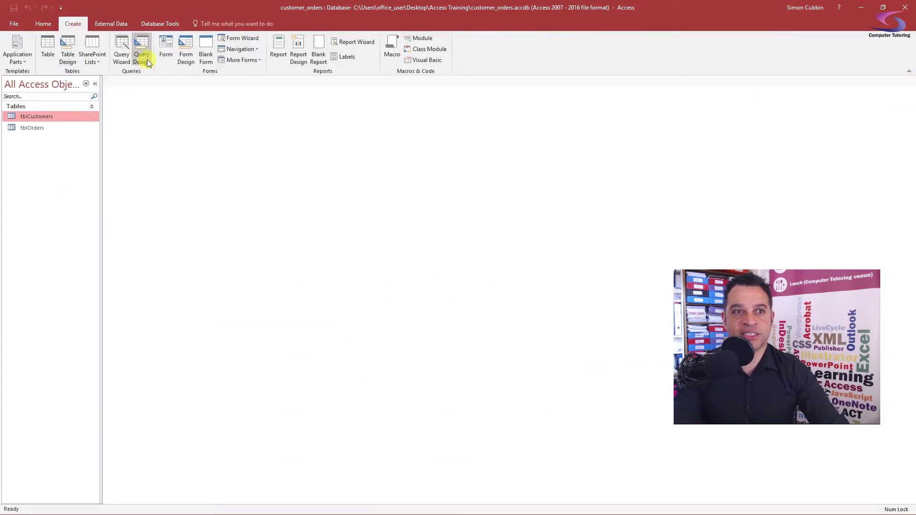
click(70, 54)
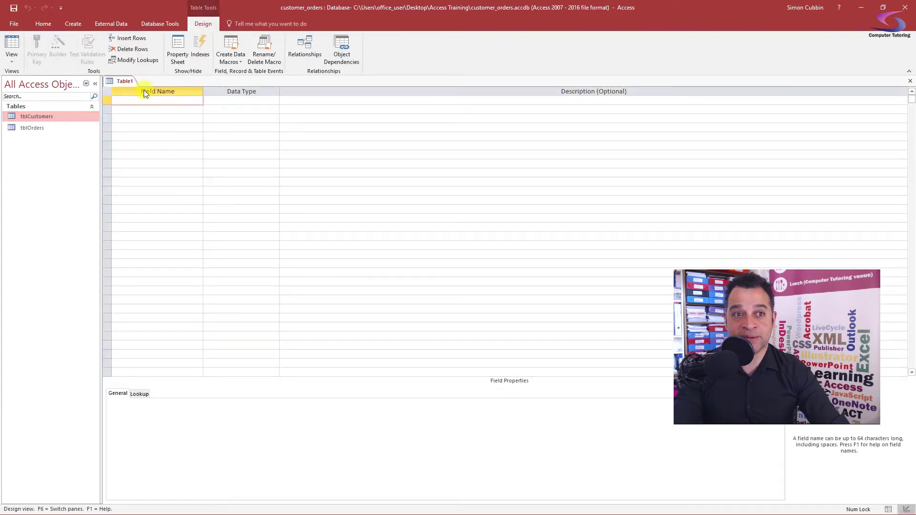
text(orderDetailsID)
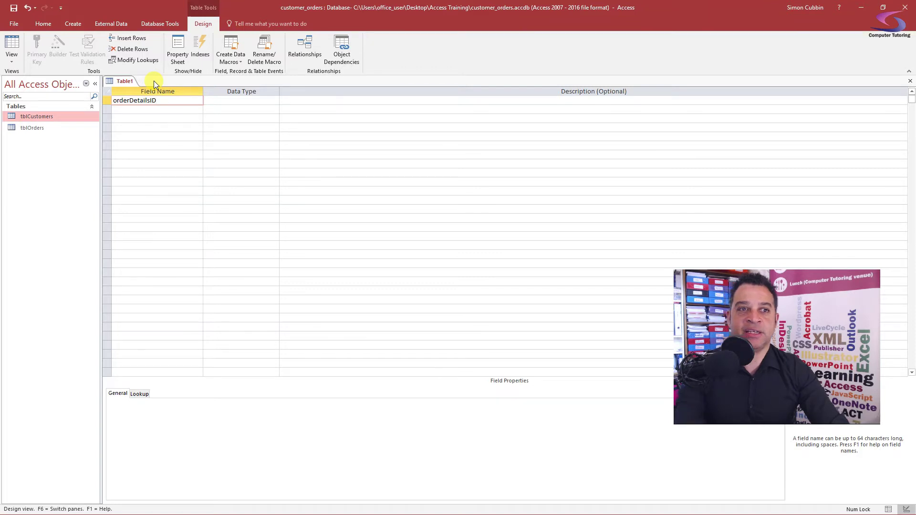
key(Tab)
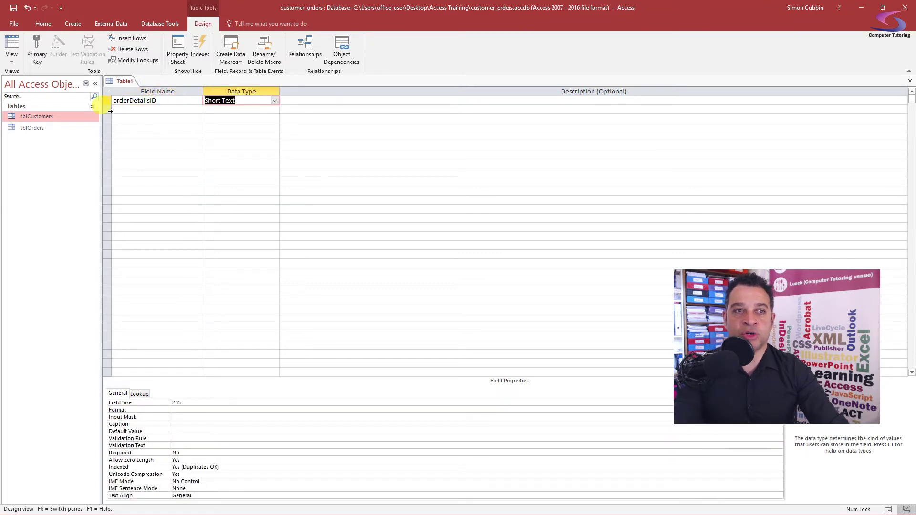
click(274, 100)
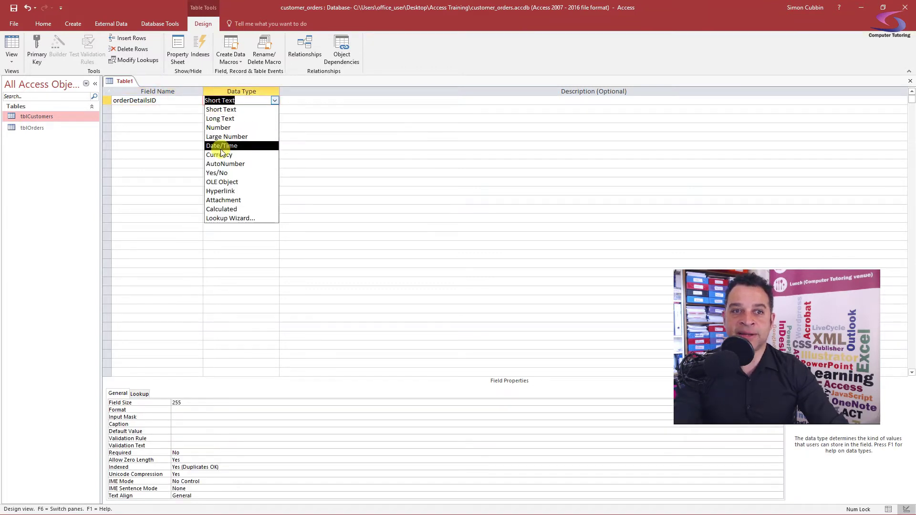
click(226, 166)
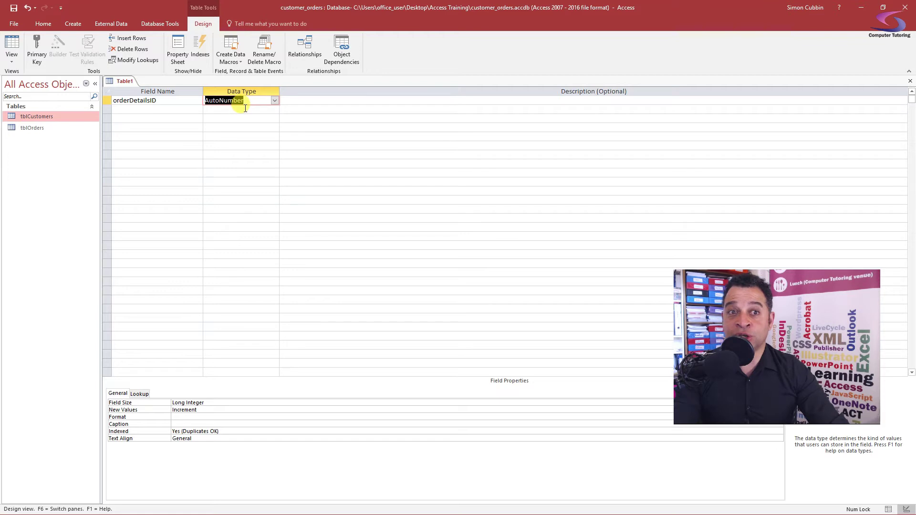
Make orderDetailsID the primary key and add a Short Text field named product
right_click(107, 100)
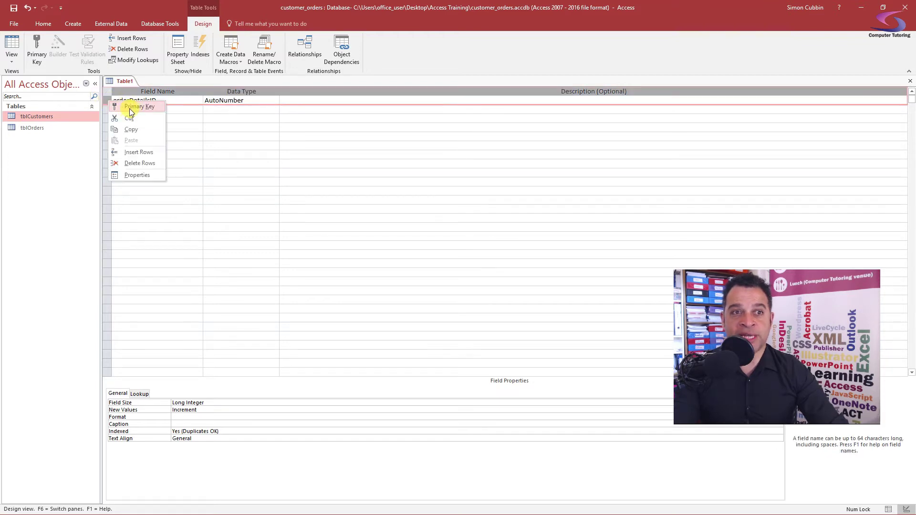
click(134, 107)
click(137, 109)
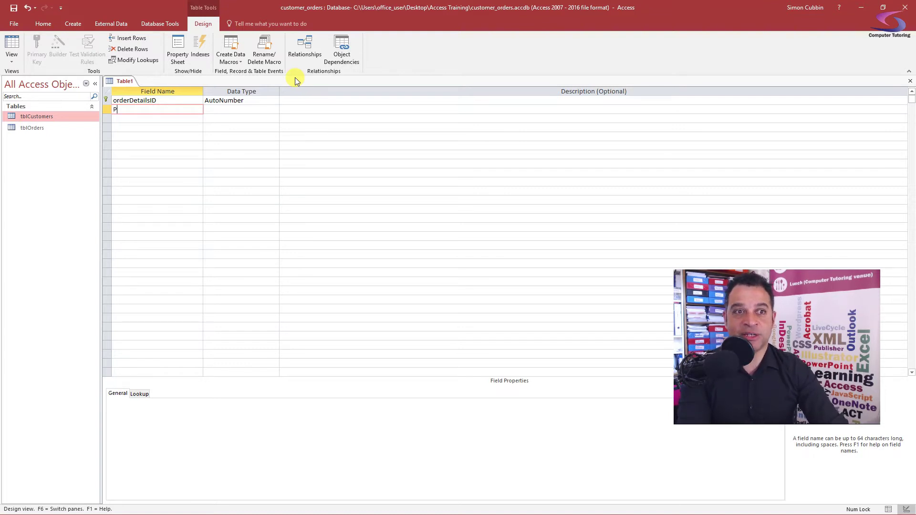
text(product)
key(Tab)
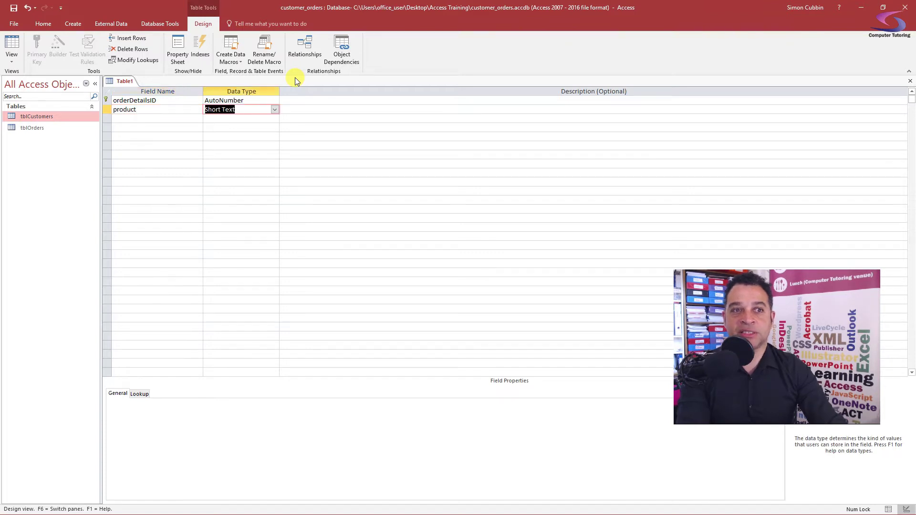
key(Tab)
key(Tab)
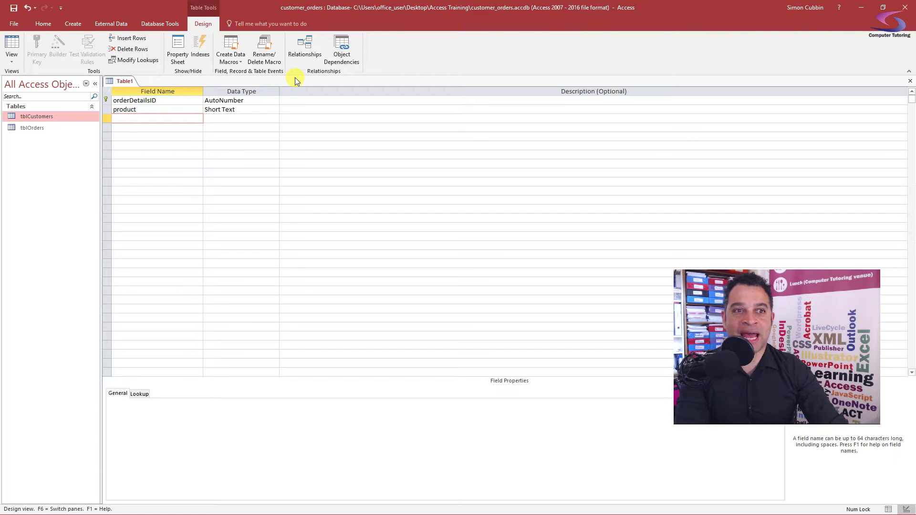
Add the fields price and amount below product, both with the data type Short Text
text(price)
key(Tab)
key(Tab)
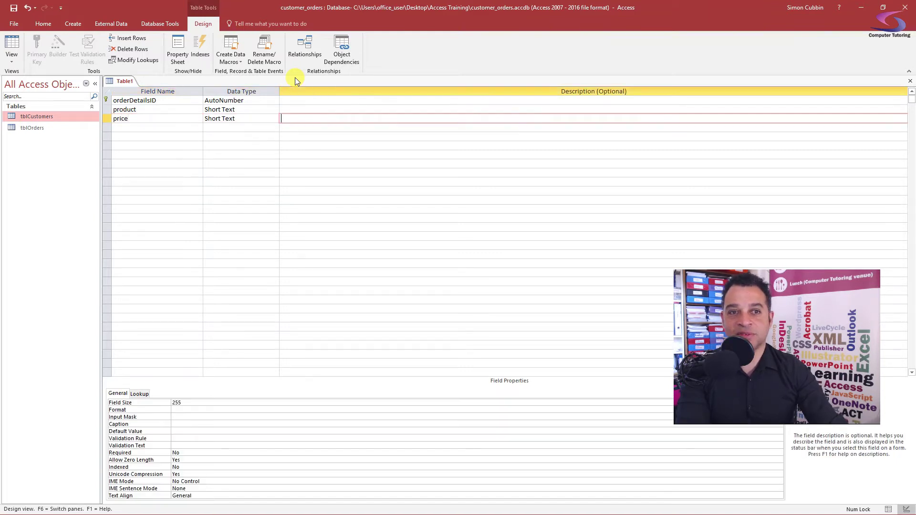
key(Tab)
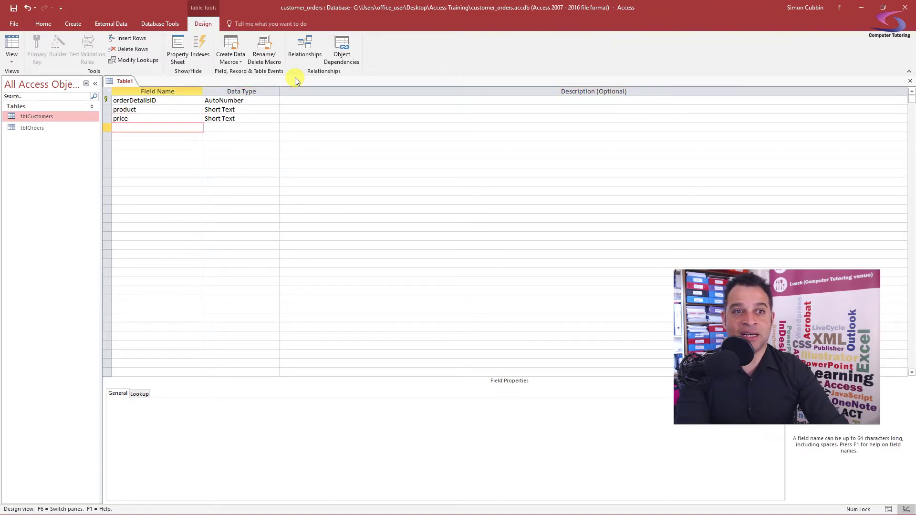
text(amount)
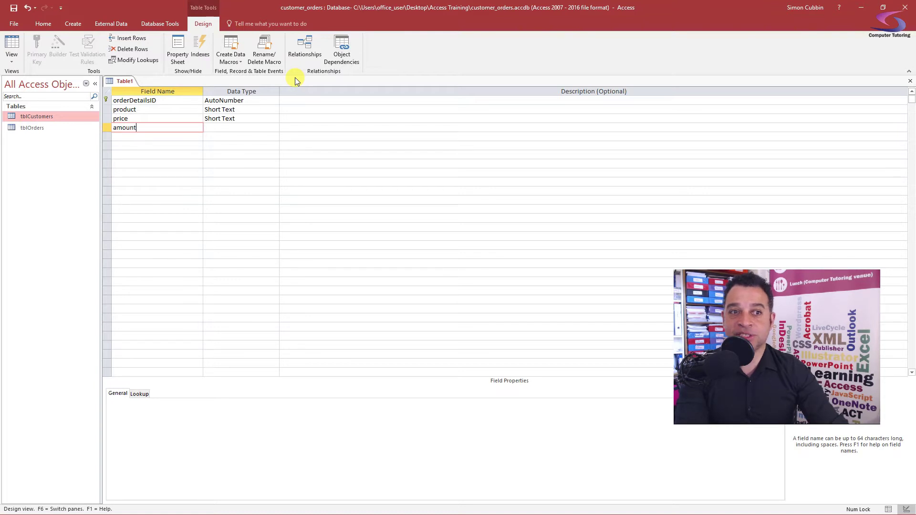
key(Tab)
key(Tab)
key(Tab)
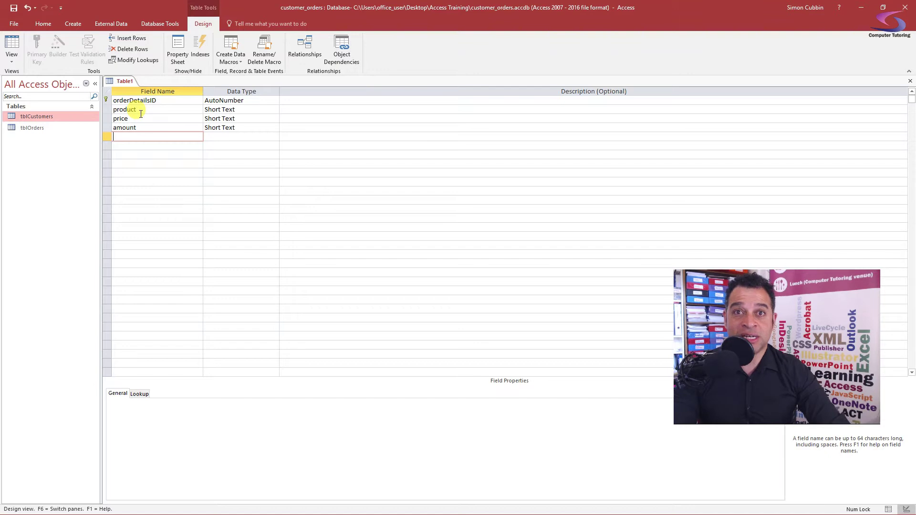
Give the price field the description "Move to tblProducts when I get a mo"
click(293, 118)
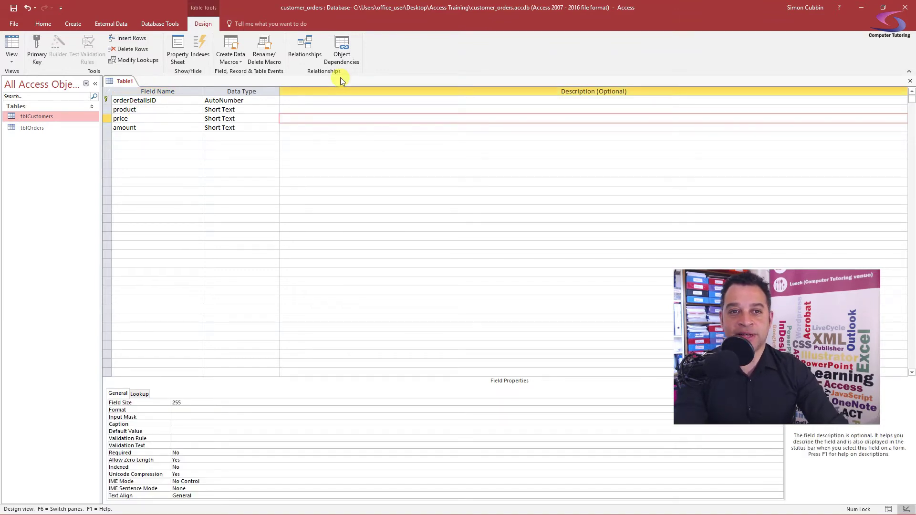
text(Move to)
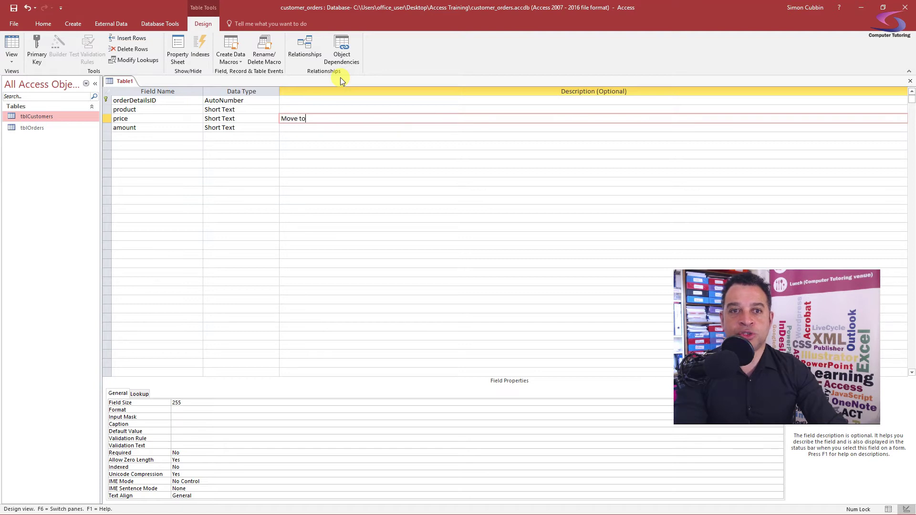
text( tblProduc)
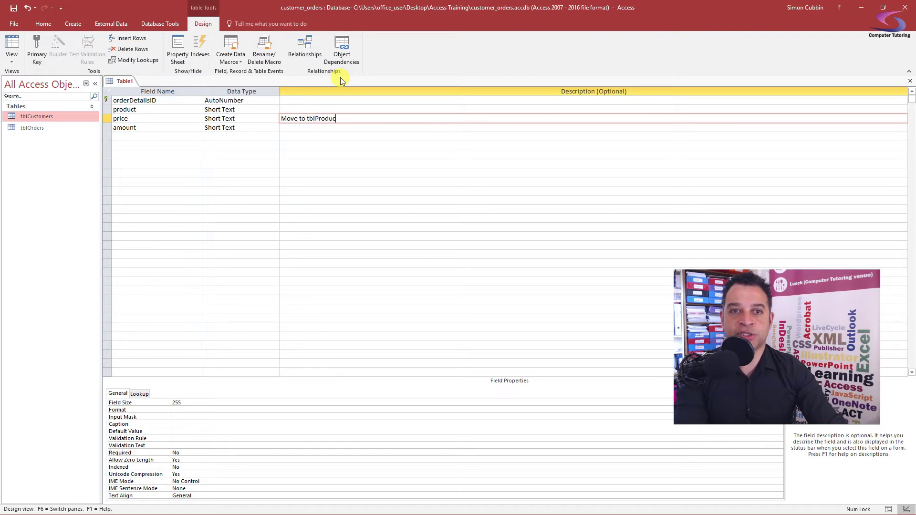
text(ts when I g)
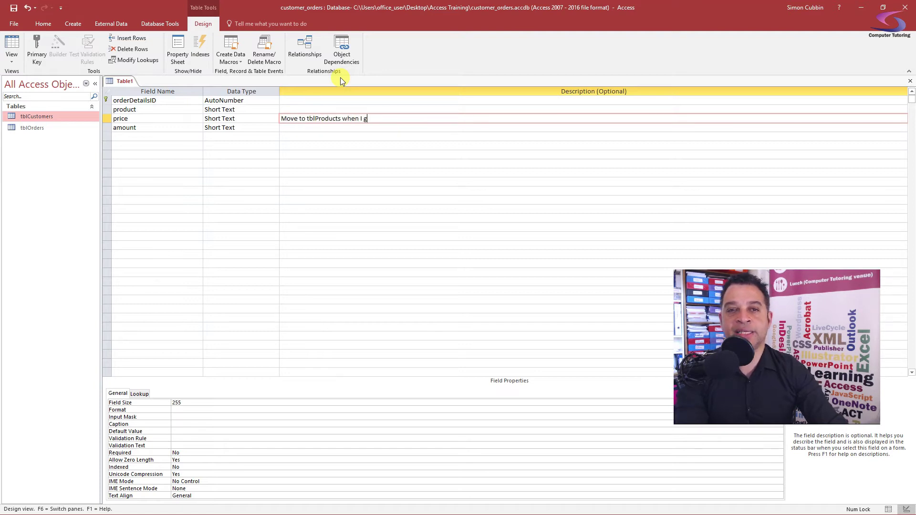
text(et a mo)
key(Return)
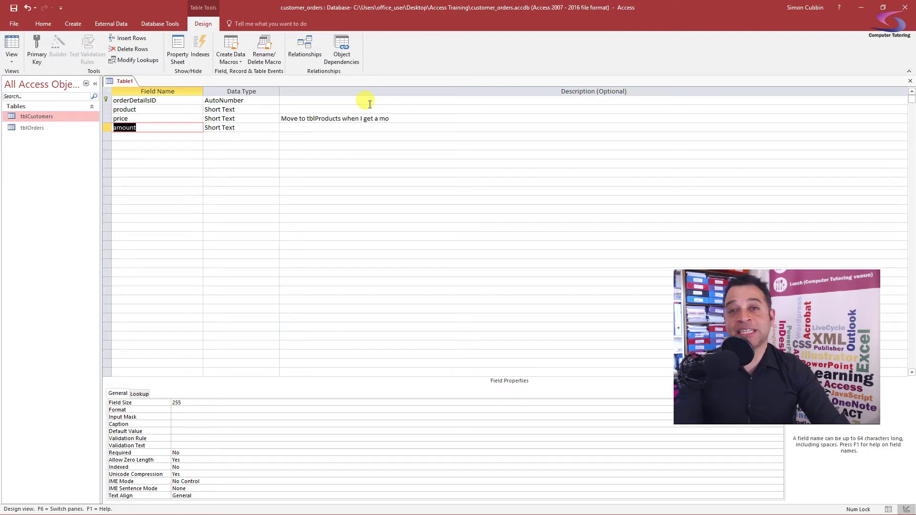
Add an orderID field of data type Number with the description "Links to orderID.tblOrders this is the foreign key"
click(153, 138)
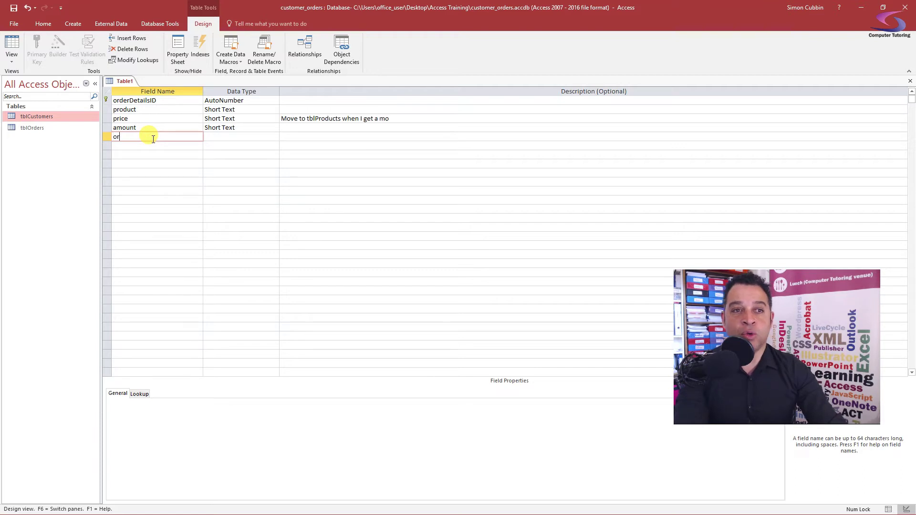
text(orderID)
key(Tab)
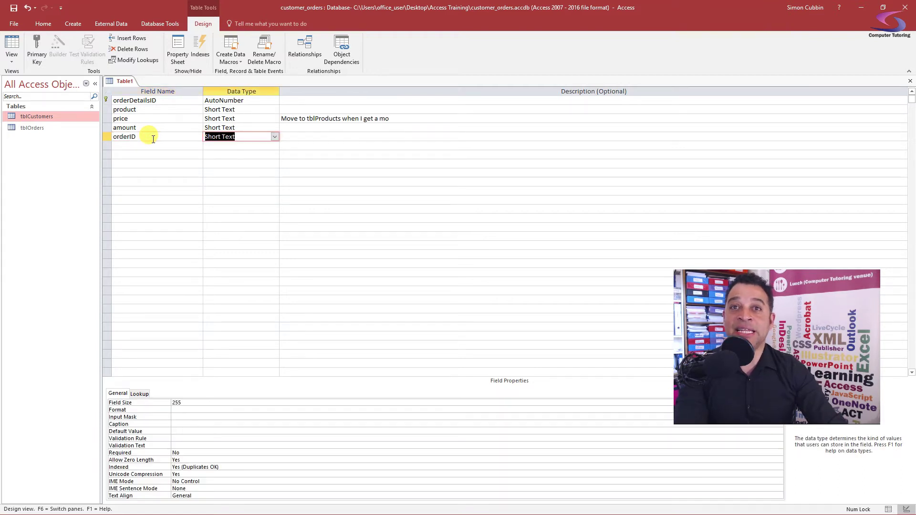
text(Number)
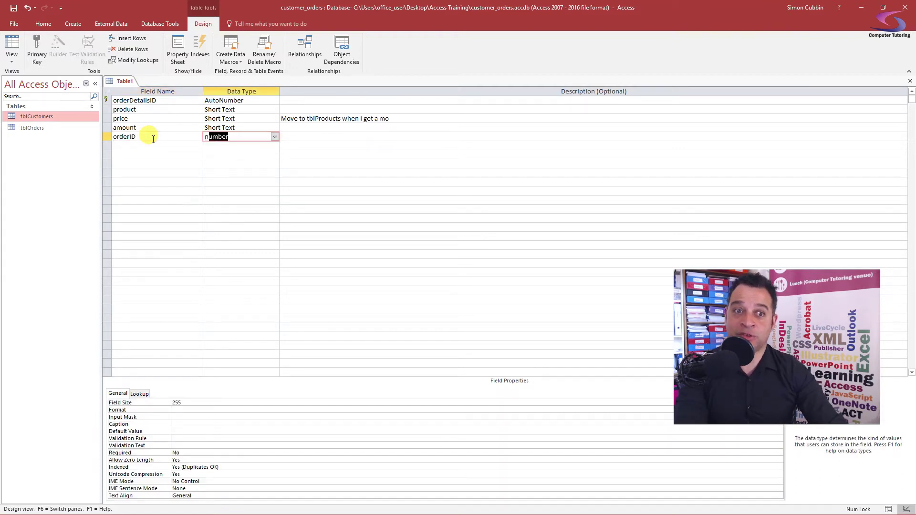
key(Tab)
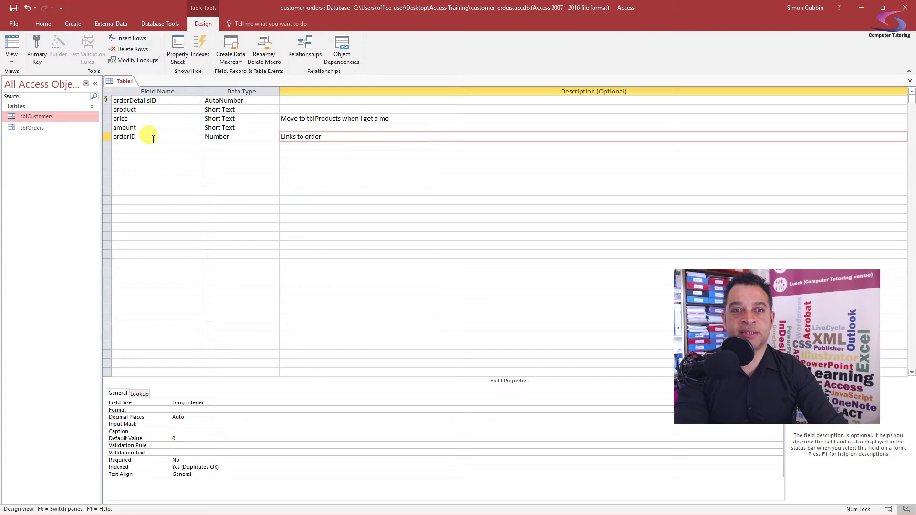
key(BackSpace)
key(BackSpace)
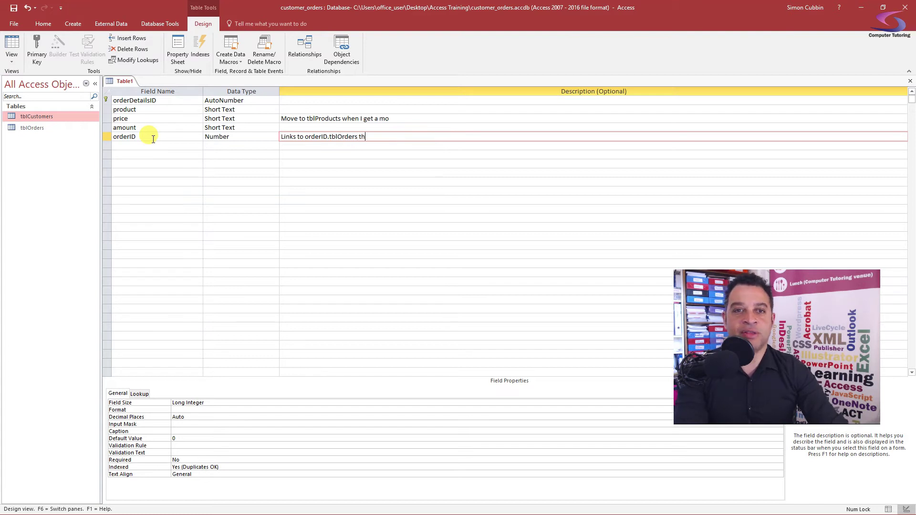
text(he foreign key)
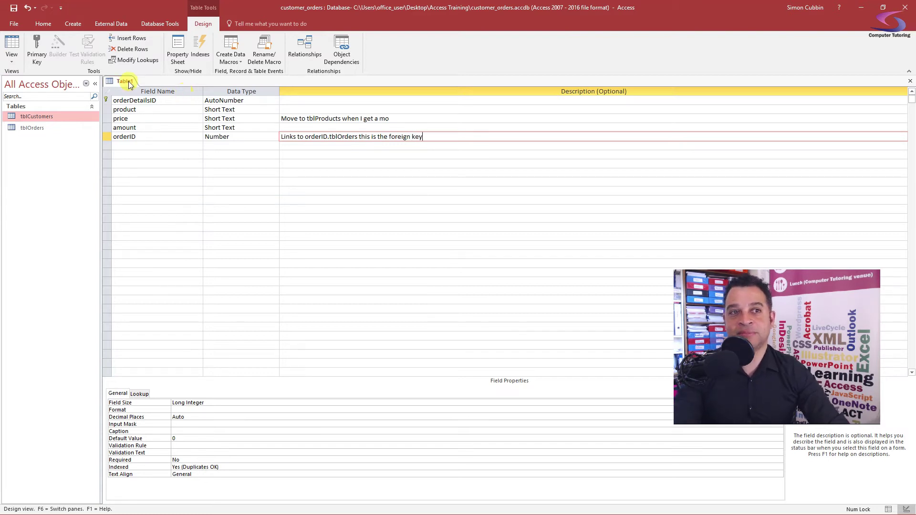
Save the new table as tblOrderDetails and close it
click(14, 8)
text(t)
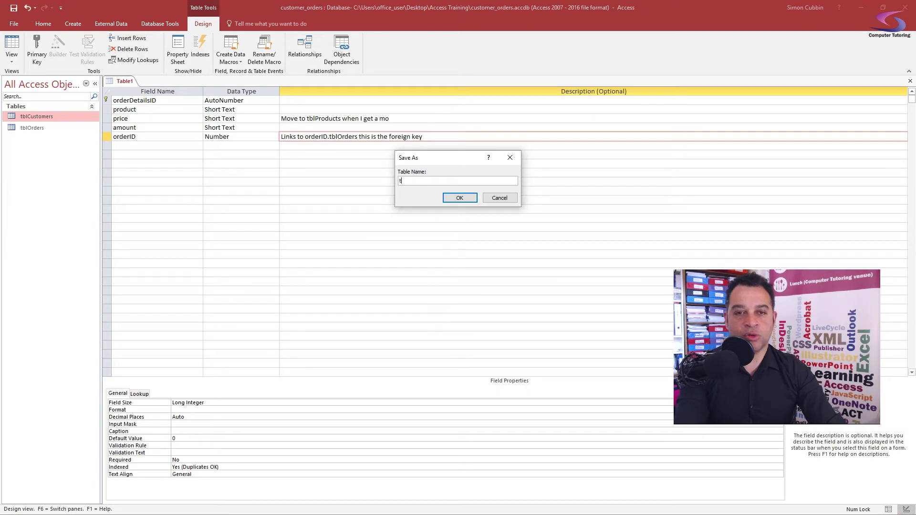
text(blOrderDetails)
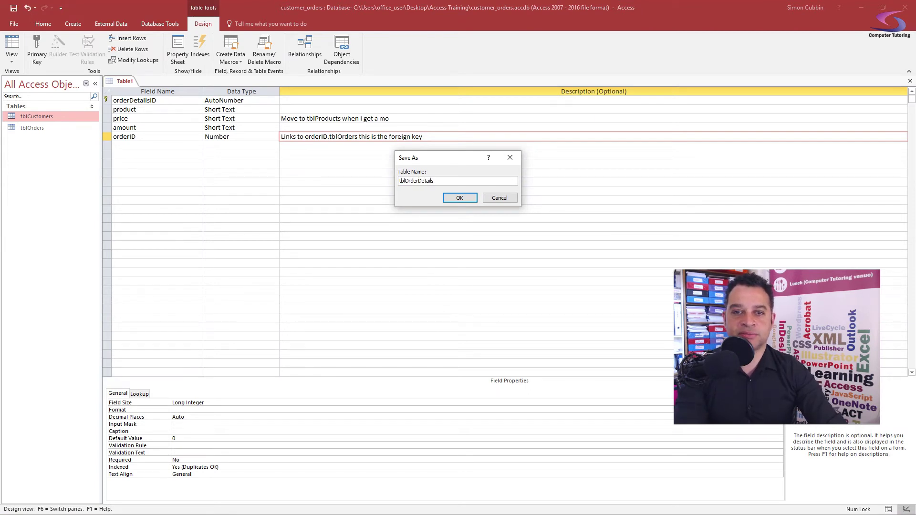
key(Return)
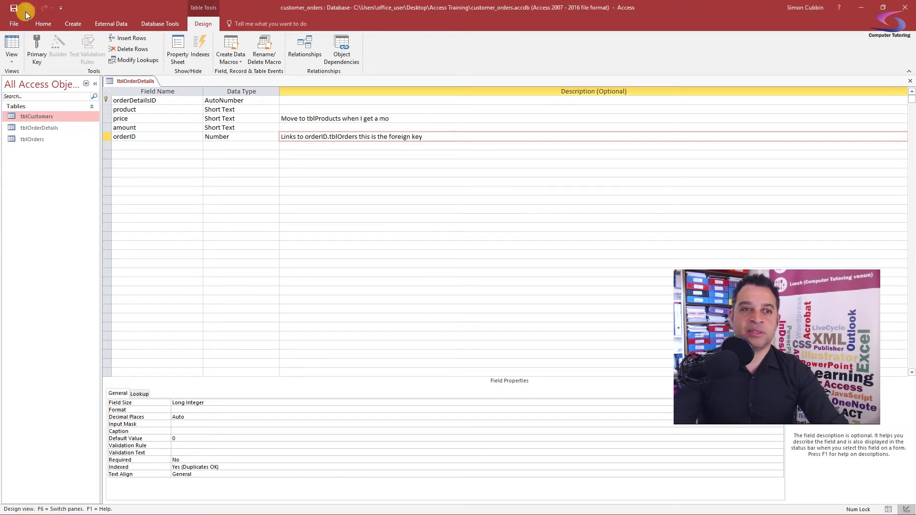
click(912, 84)
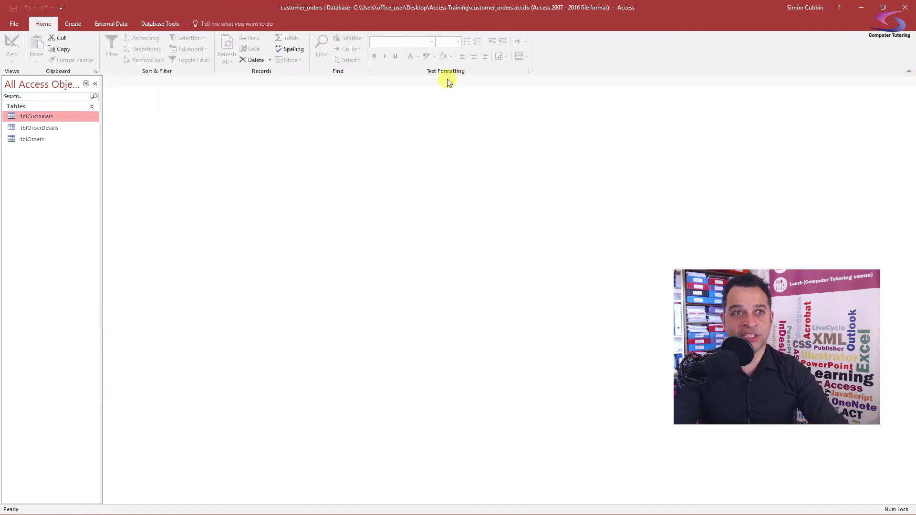
Open the database relationships and add tblOrderDetails to the layout beside tblOrders, shifting tblCustomers slightly
click(146, 24)
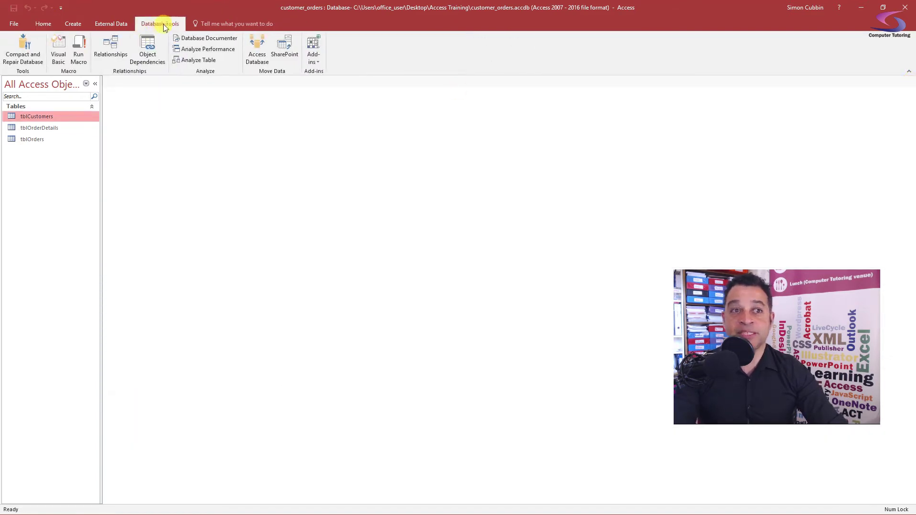
click(110, 46)
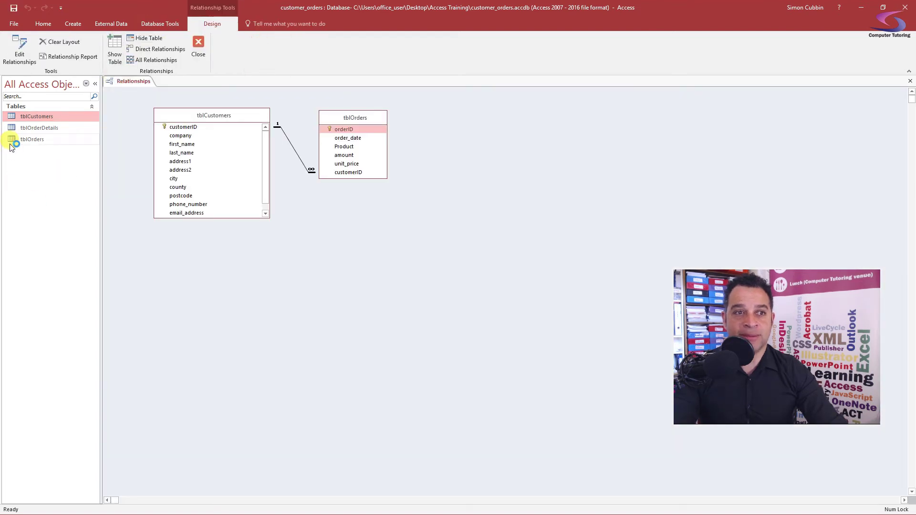
drag(14, 129, 504, 135)
mouse_move(167, 119)
mouse_down()
mouse_move(183, 116)
mouse_move(171, 115)
mouse_up()
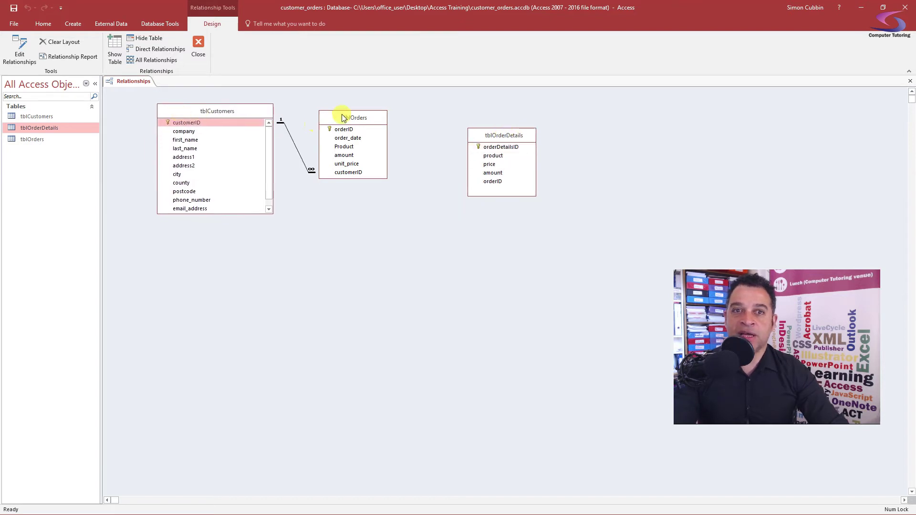
Link orderID in tblOrders to orderID in tblOrderDetails with referential integrity enforced, and arrange tblOrderDetails closer to tblOrders
drag(340, 118, 493, 185)
click(333, 131)
click(385, 203)
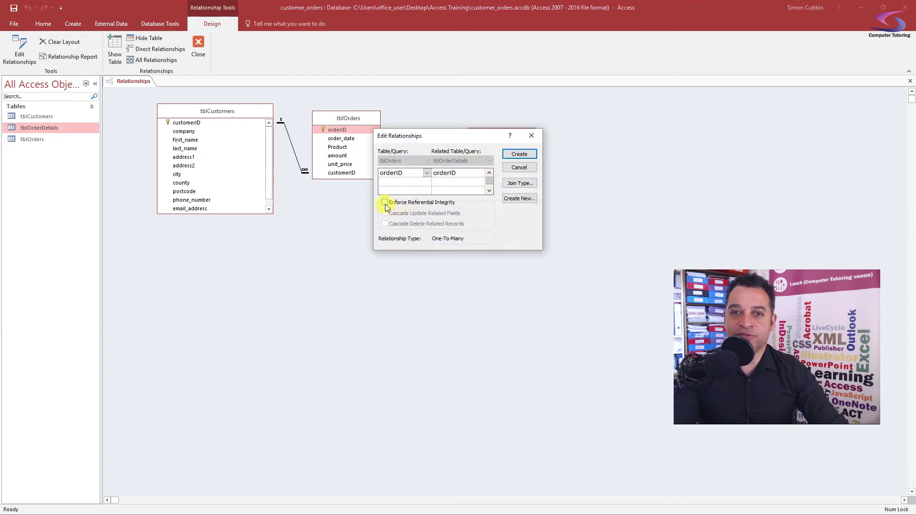
click(515, 154)
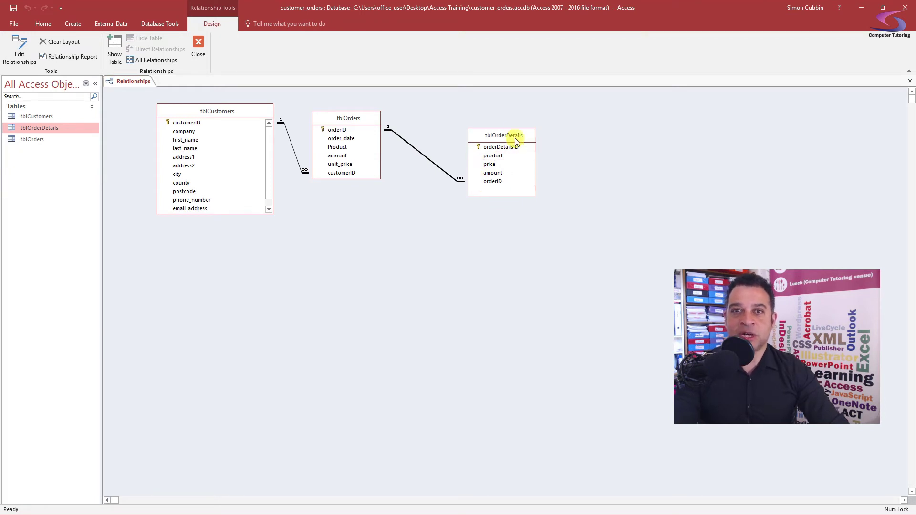
drag(509, 136, 466, 122)
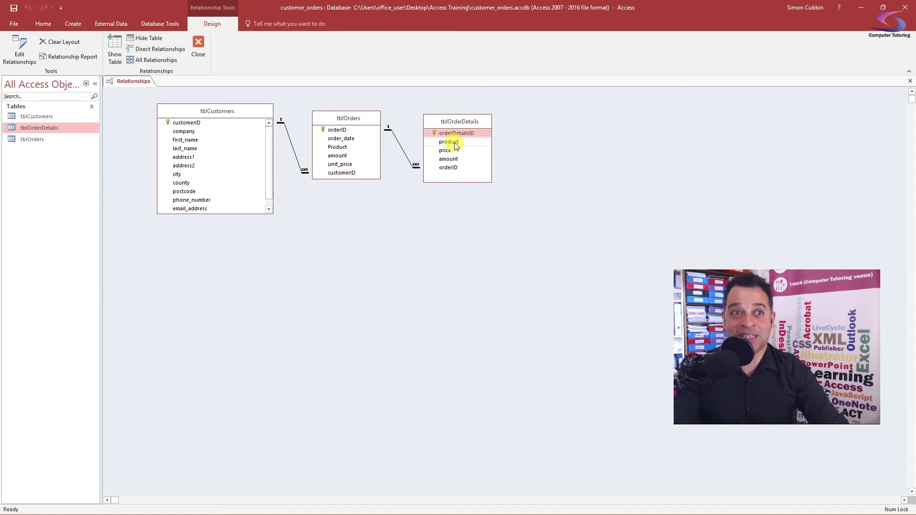
Create another table in Design view with a first field productID of data type AutoNumber
click(72, 23)
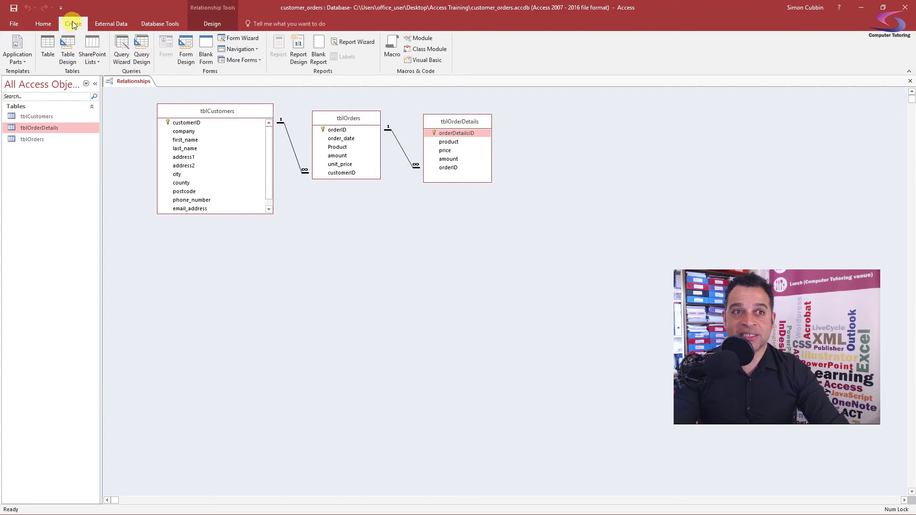
click(68, 47)
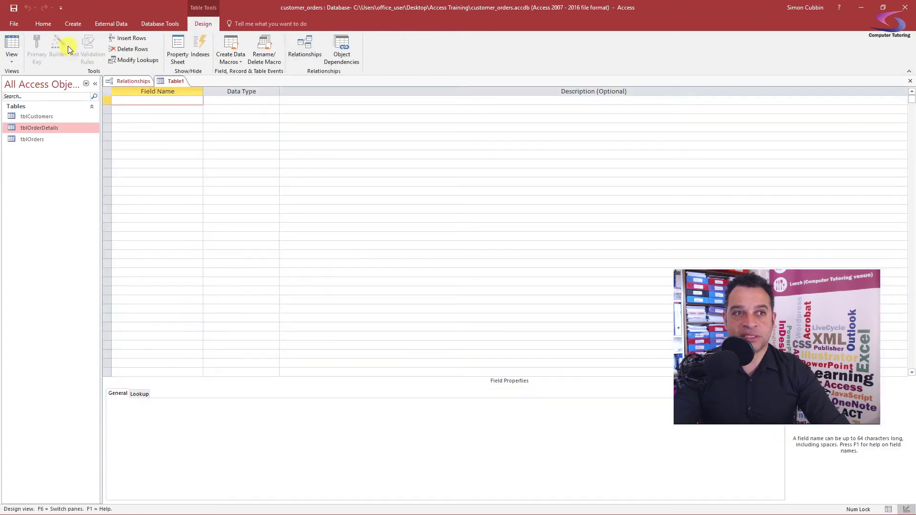
text(prid)
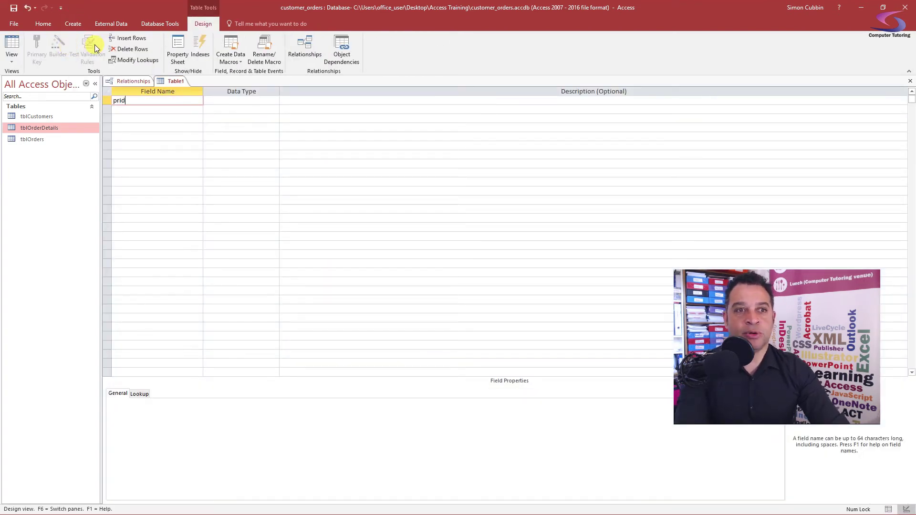
key(BackSpace)
key(BackSpace)
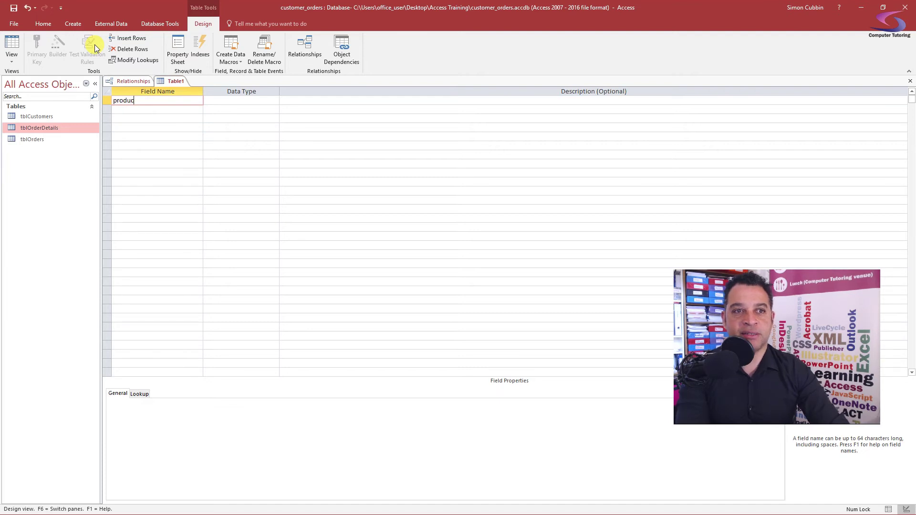
text(oductID)
key(Tab)
text(a)
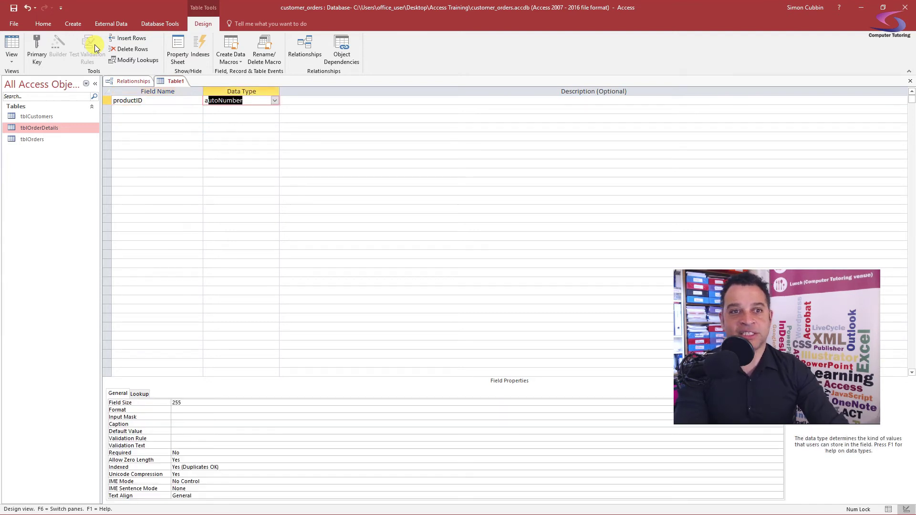
key(Tab)
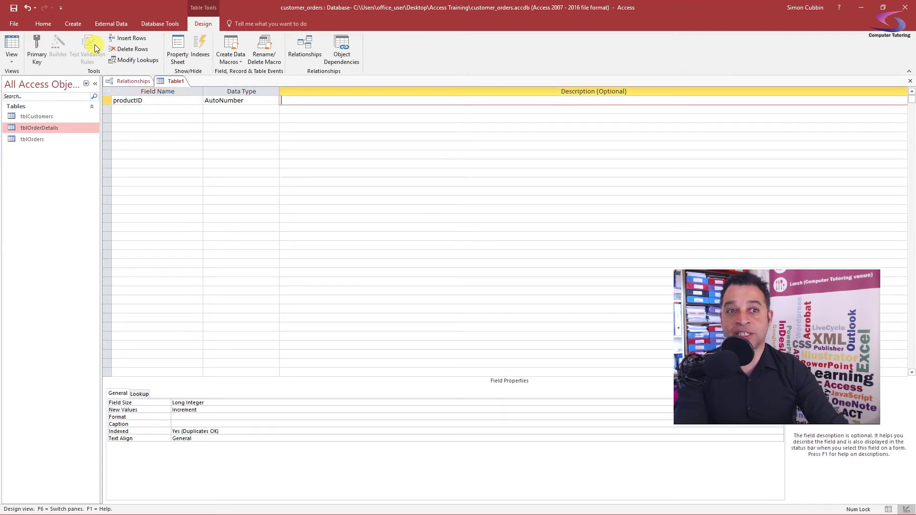
Set productID as the primary key and add a second field product_name with data type Short Text
click(42, 53)
click(180, 110)
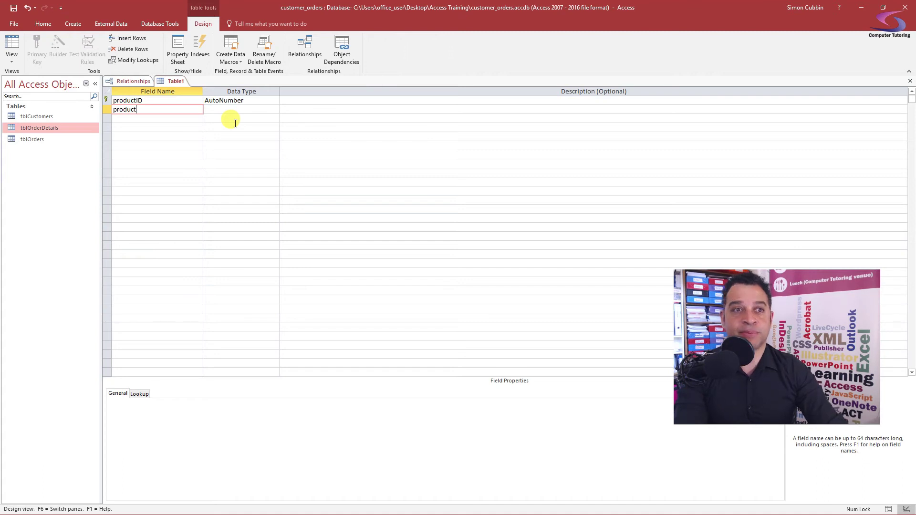
text(product_name)
key(Tab)
key(Tab)
key(Tab)
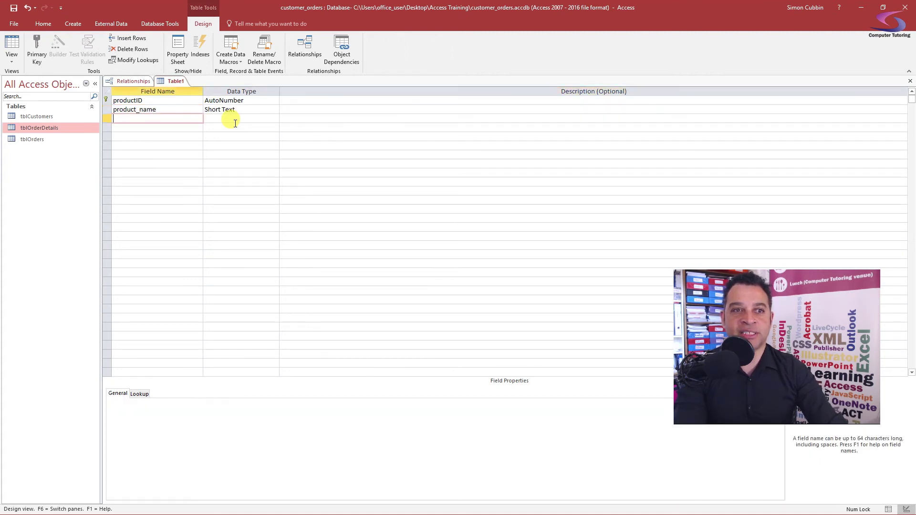
Add a third field product_price to the table with data type Short Text
text(p)
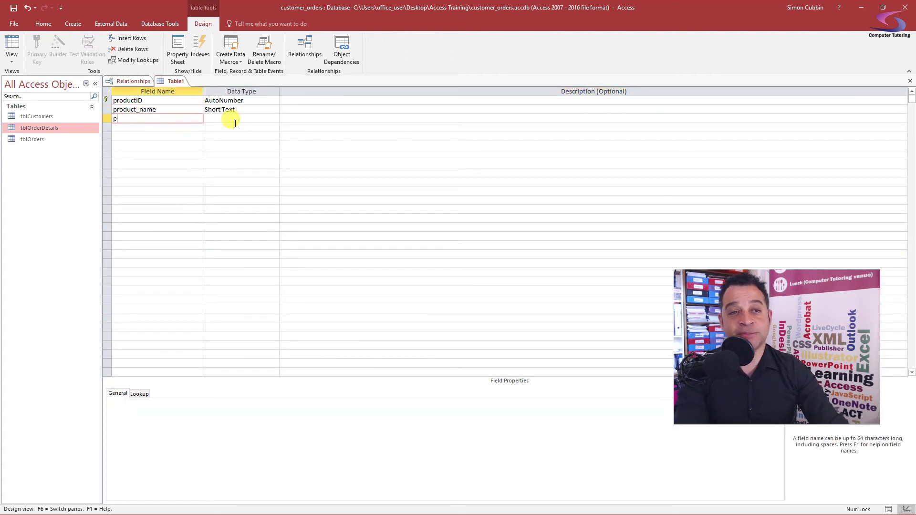
text(roduct_price)
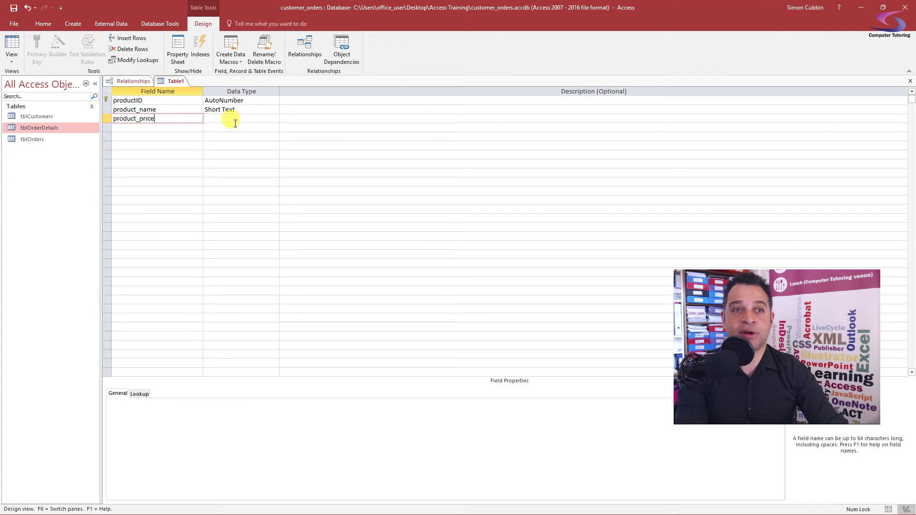
key(Tab)
key(Tab)
key(Tab)
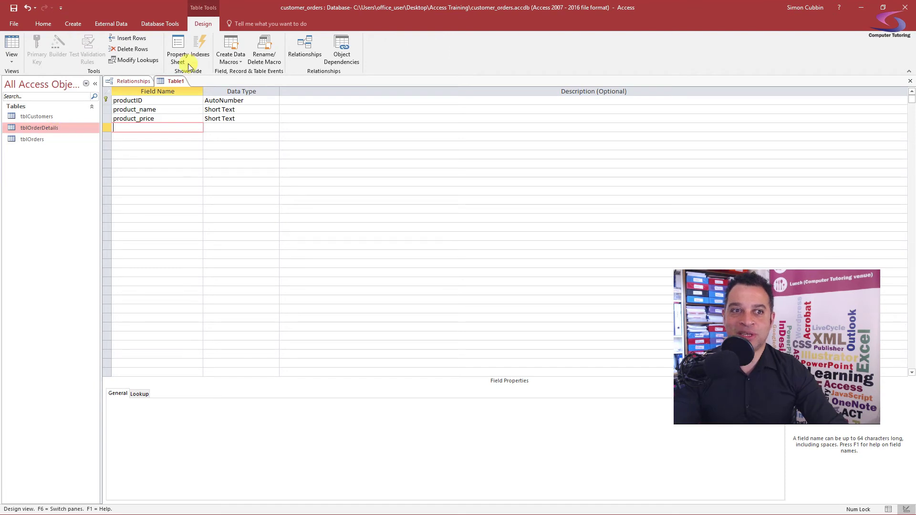
Save the new table as tblProducts and close it
click(13, 7)
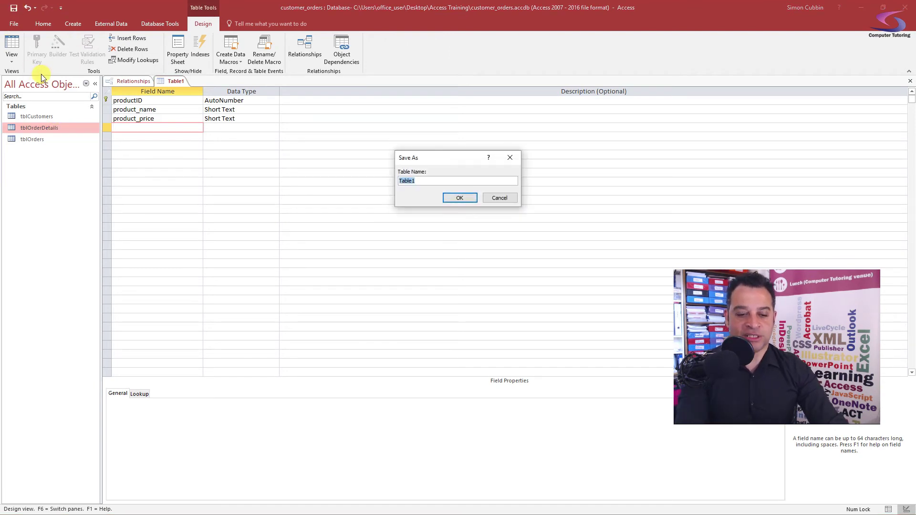
text(tblProducts)
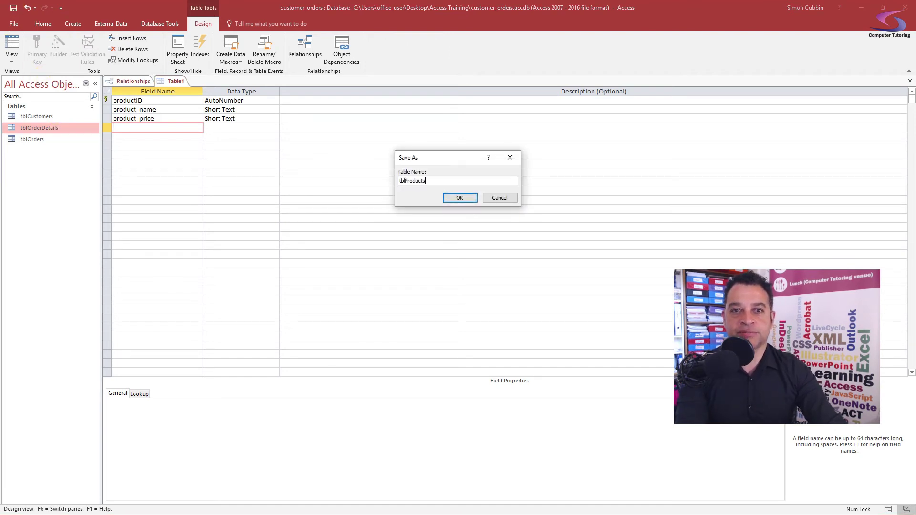
click(461, 198)
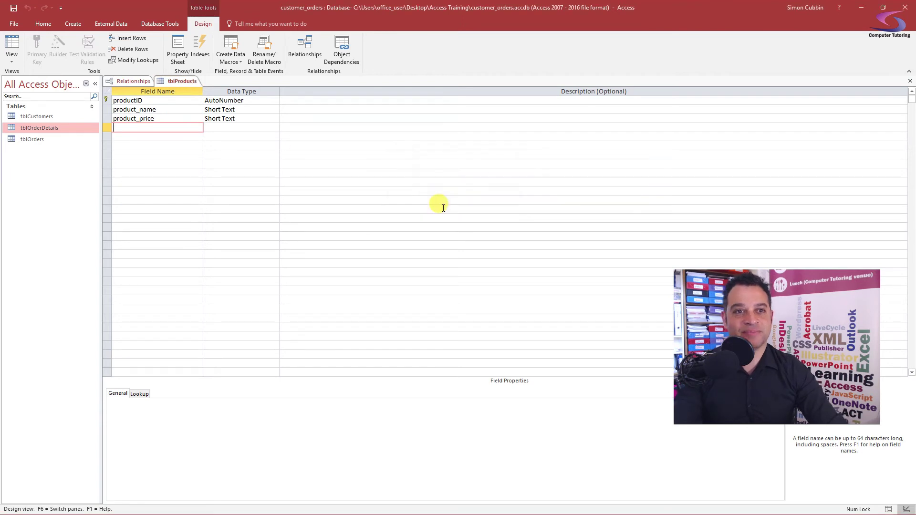
click(910, 84)
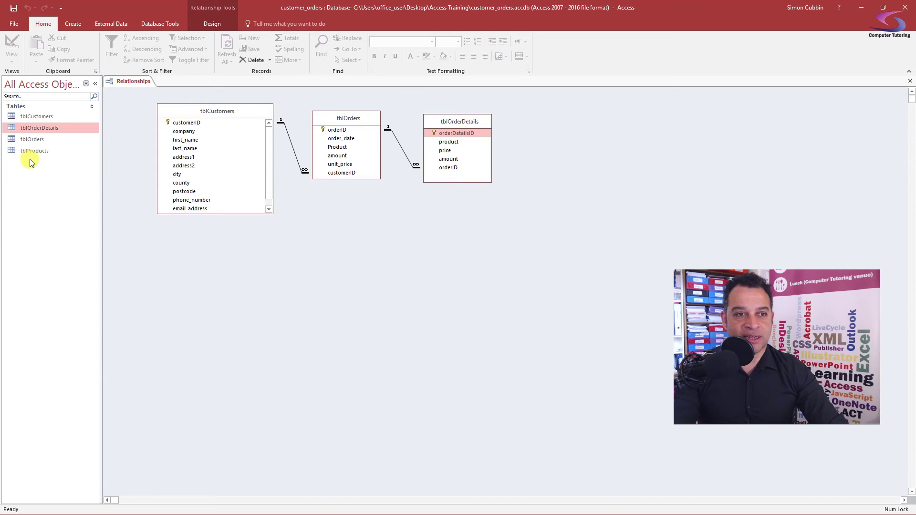
Add tblProducts to the relationships layout beside tblOrderDetails
drag(27, 150, 568, 125)
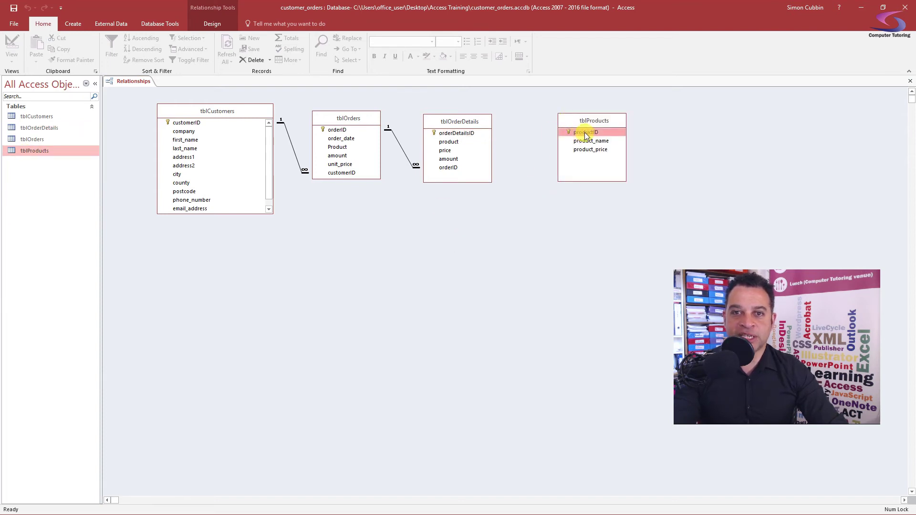
drag(585, 139, 448, 125)
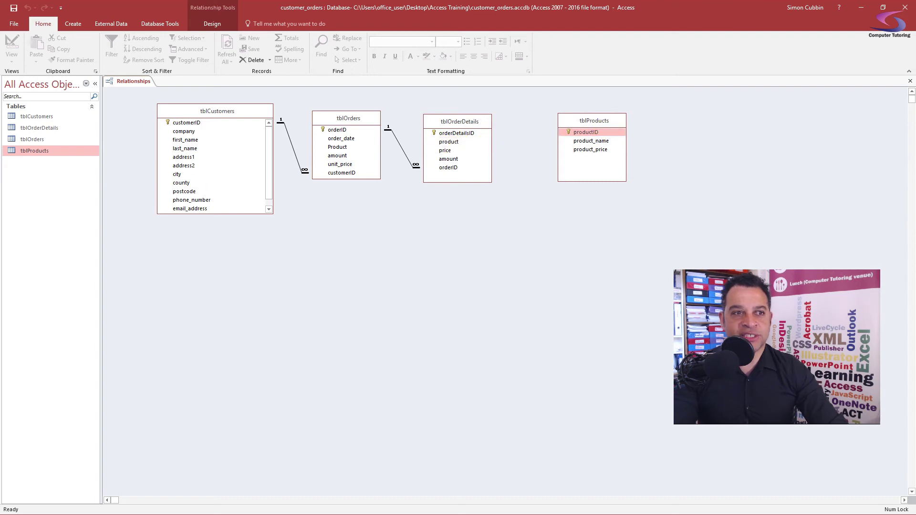
Change the data type of the product field in the tblOrderDetails design to Number, then save and close the table
right_click(50, 129)
click(66, 148)
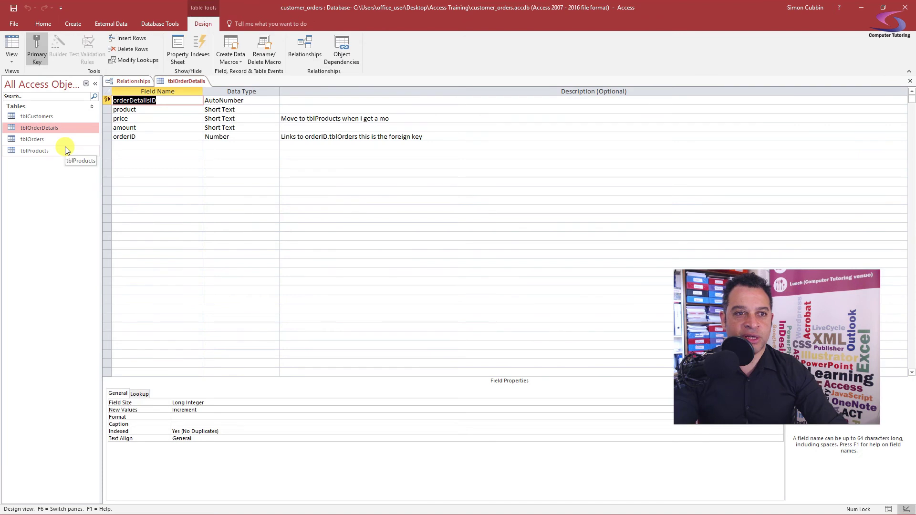
click(12, 46)
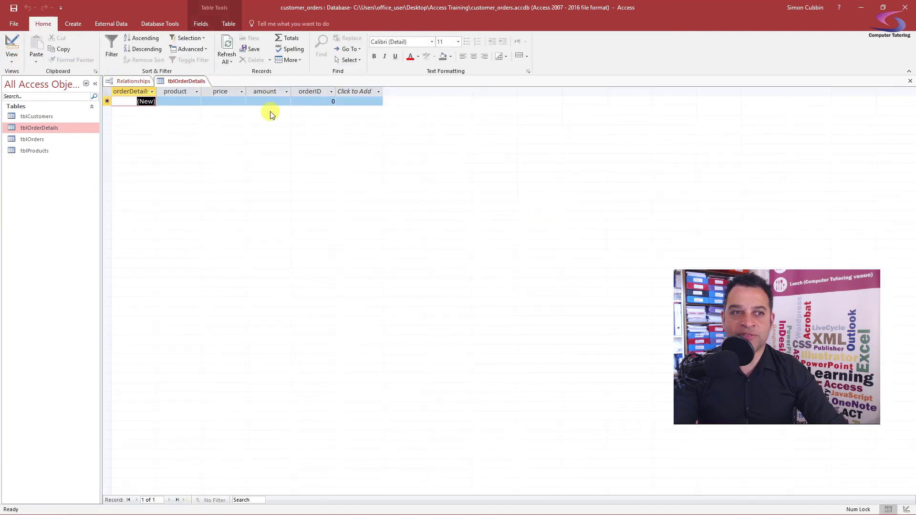
click(17, 43)
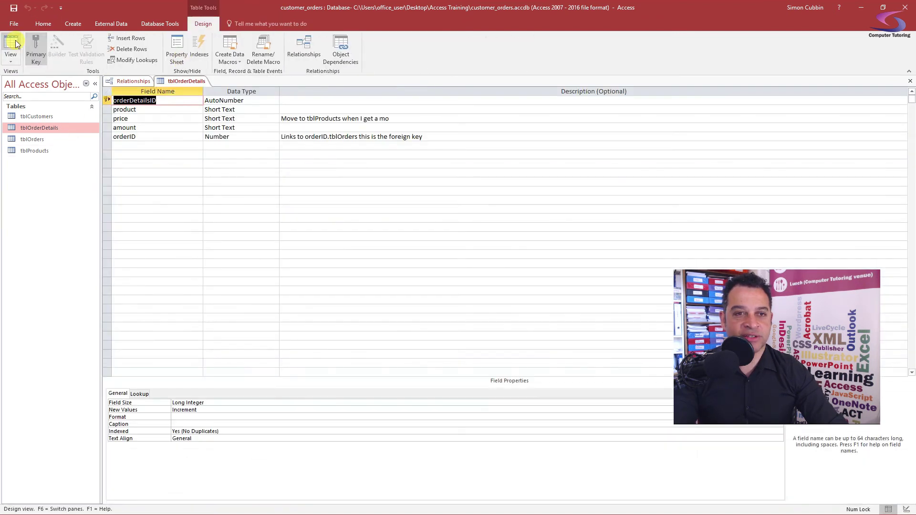
click(223, 110)
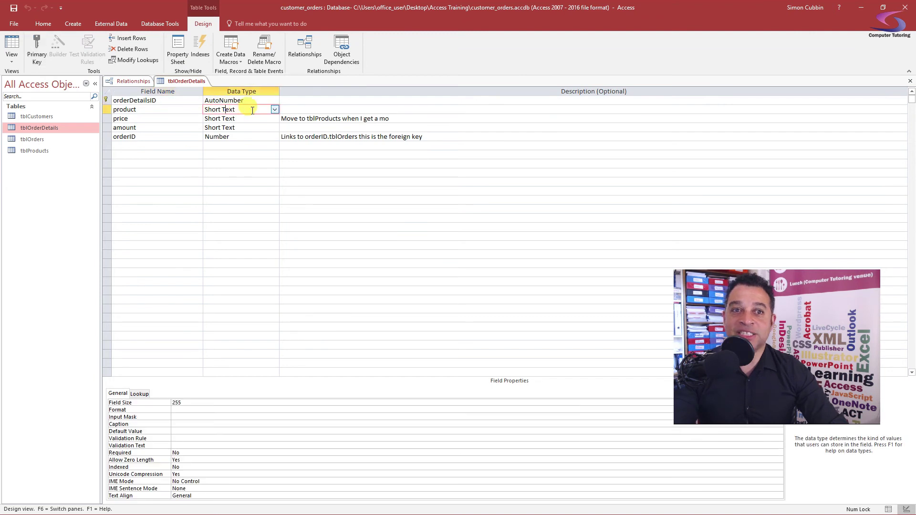
click(275, 109)
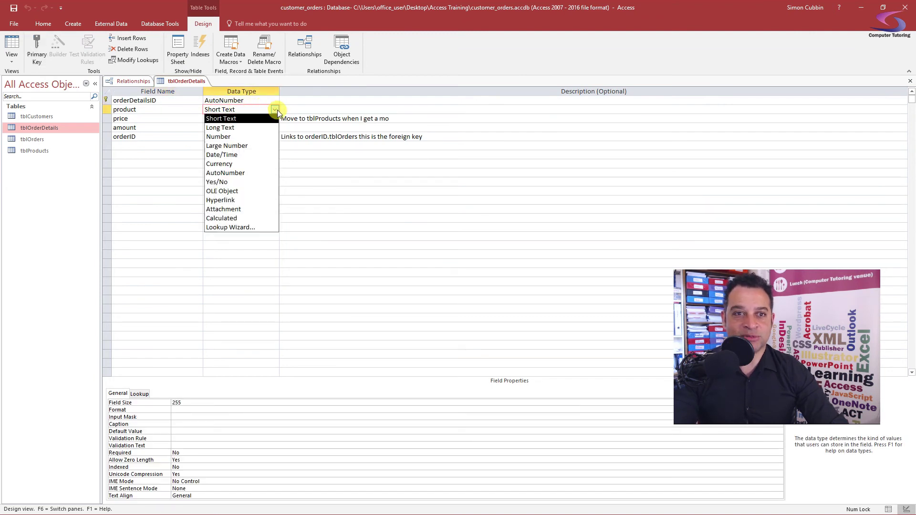
click(232, 136)
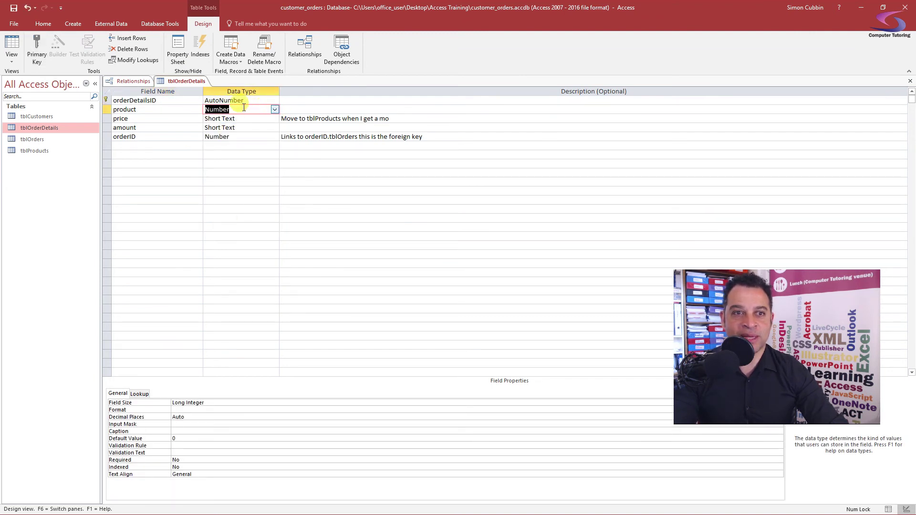
click(14, 8)
click(909, 81)
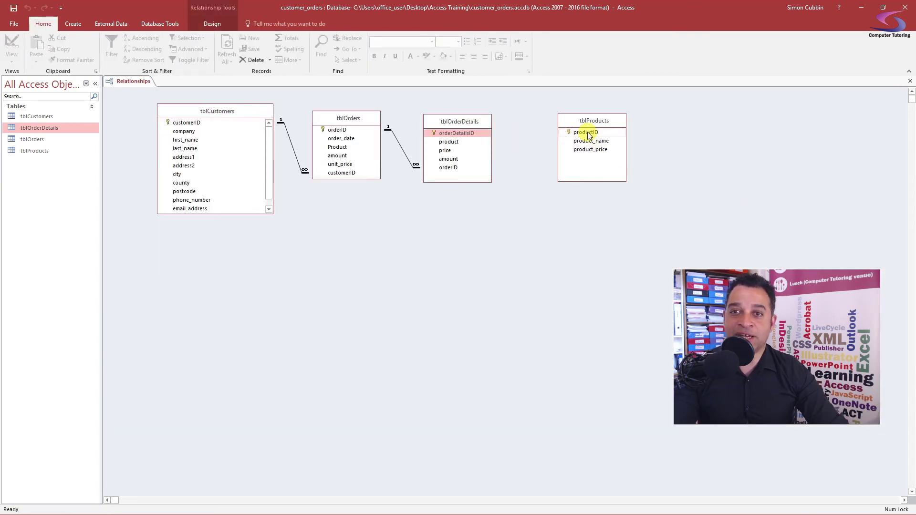
Link productID in tblProducts to product in tblOrderDetails with referential integrity enforced, and nudge both tables closer together
drag(587, 134, 450, 145)
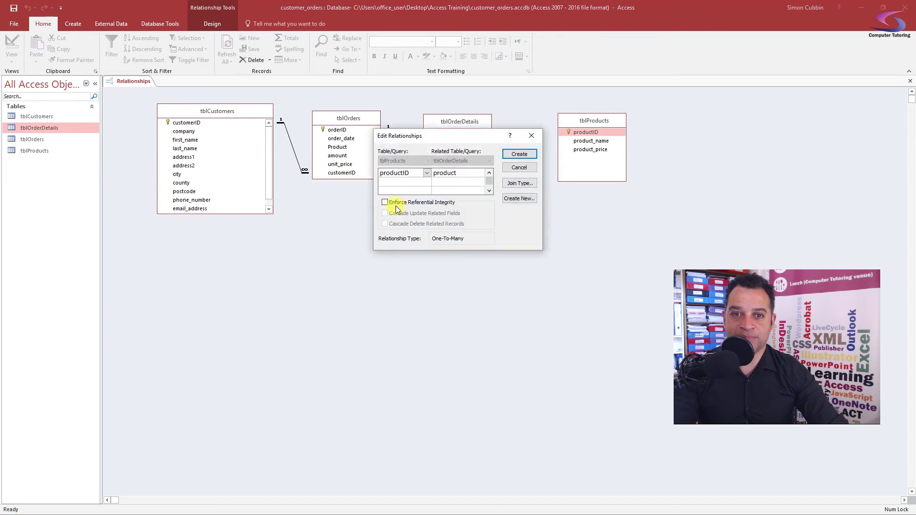
click(385, 202)
click(521, 155)
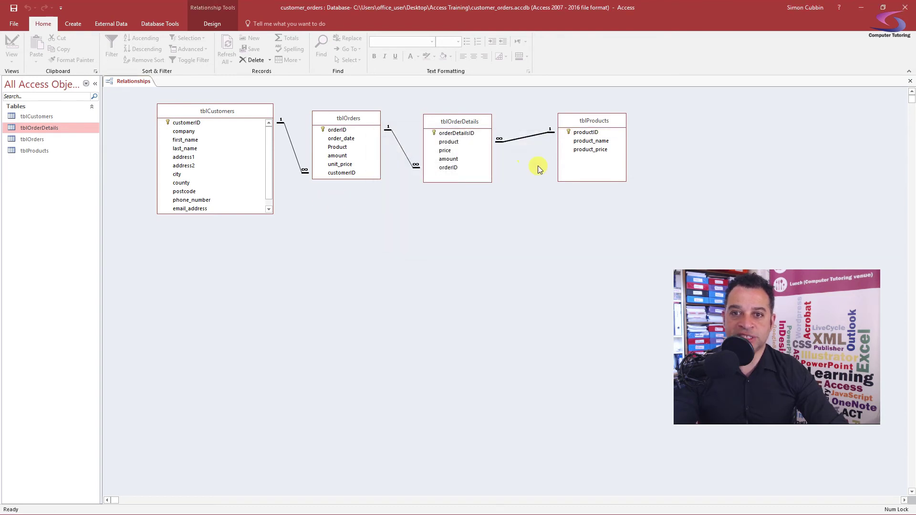
drag(569, 123, 562, 121)
drag(470, 127, 473, 130)
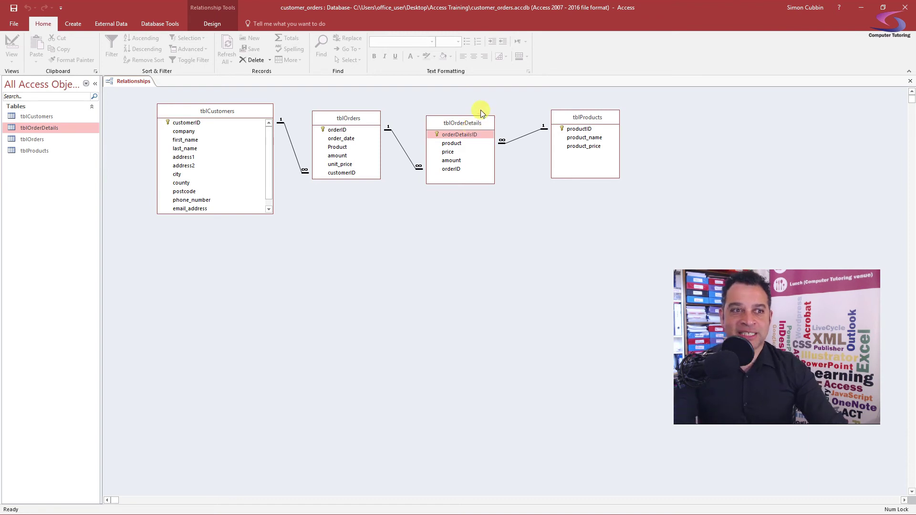
Open tblProducts and enter a first record with product name Eggs and product price 1
click(14, 152)
double_click(14, 152)
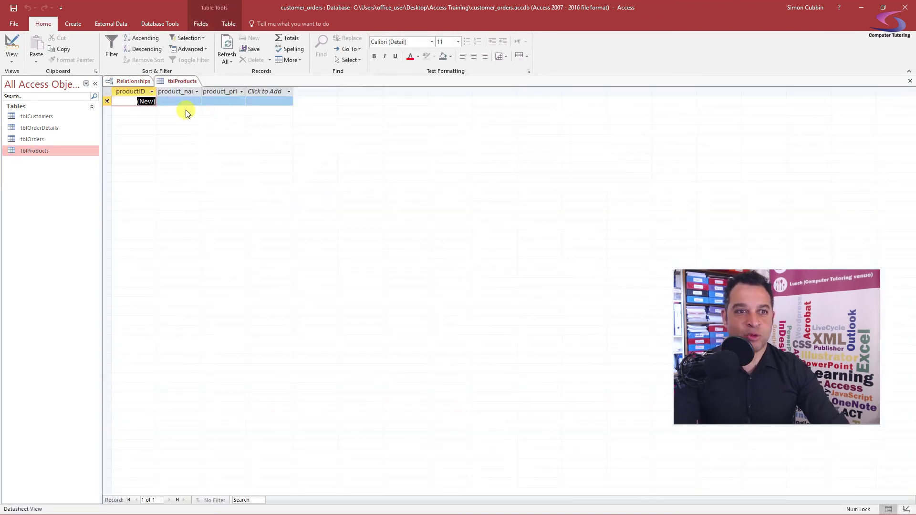
key(Tab)
text(Egg)
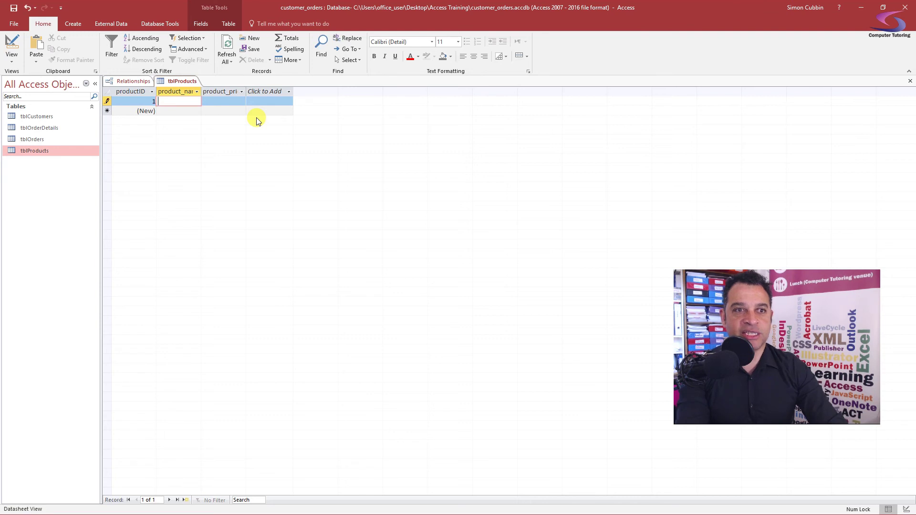
key(Tab)
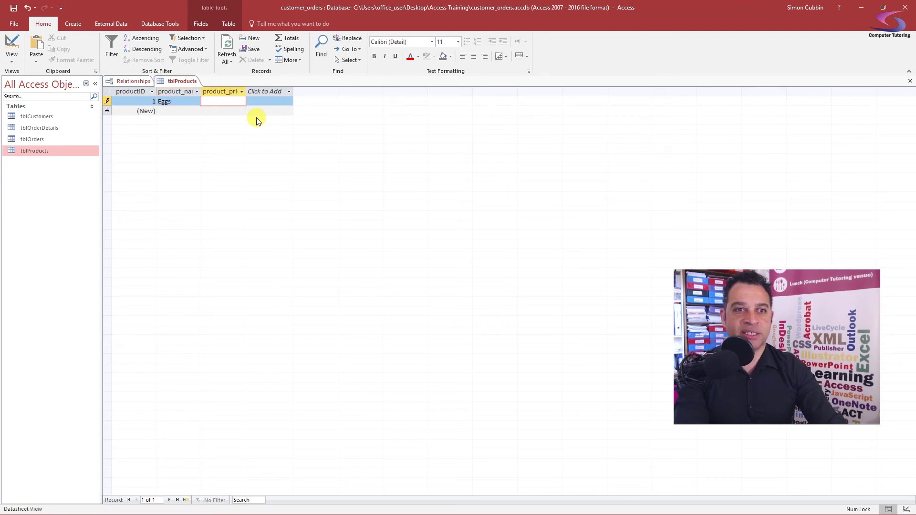
text(1)
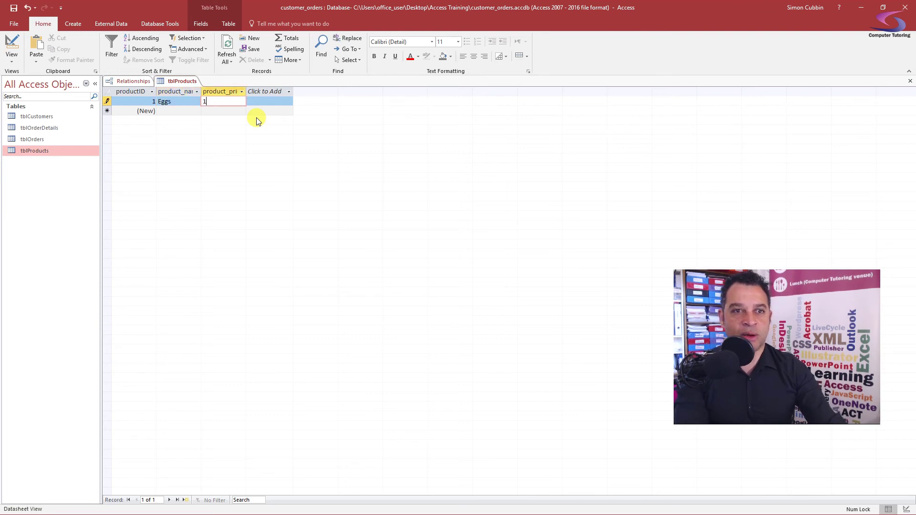
key(Tab)
Enter a second product record in tblProducts with the name Cheese
key(Tab)
text(Chees)
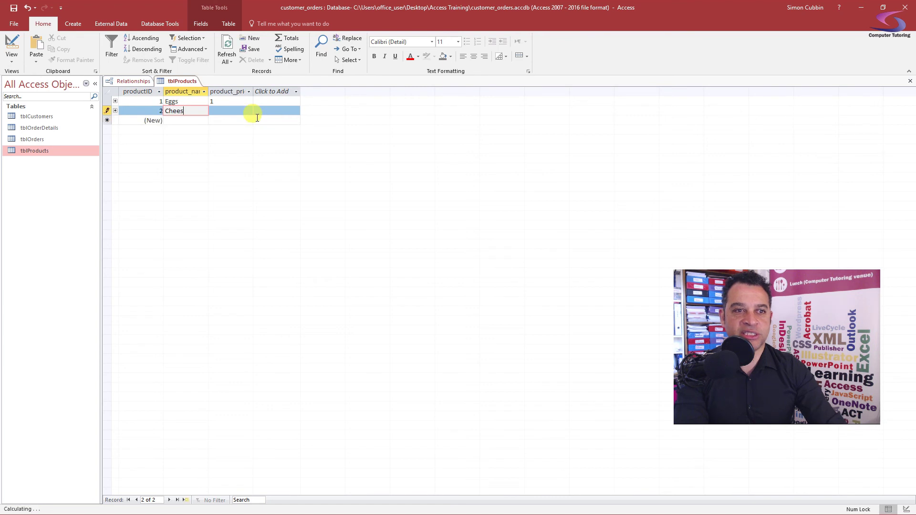